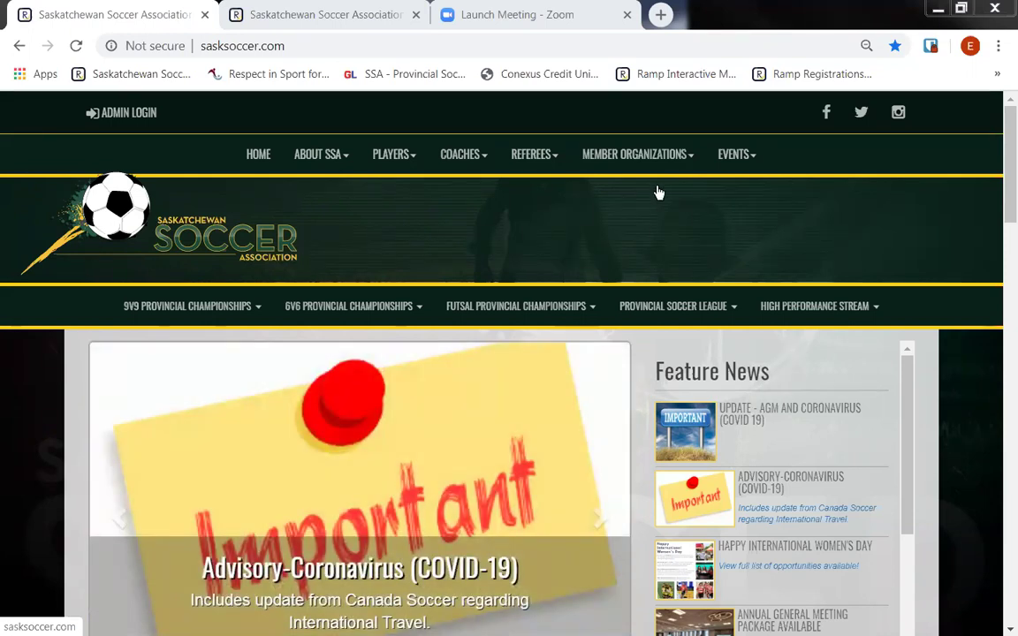
- Open the Membership Forms page for member organizations on the Saskatchewan Soccer Association website
click(279, 51)
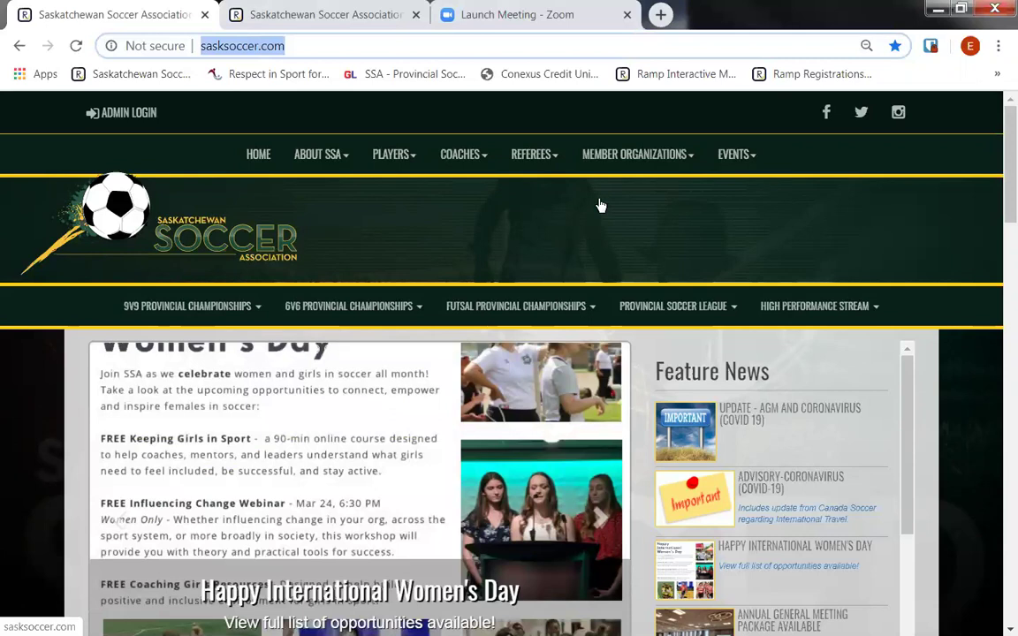
click(665, 159)
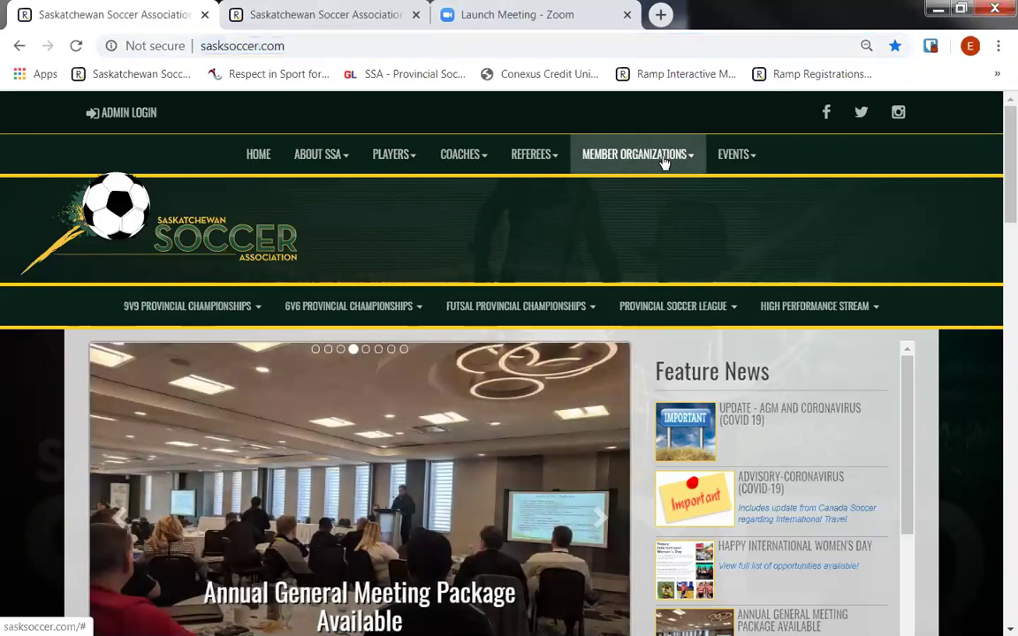
click(665, 162)
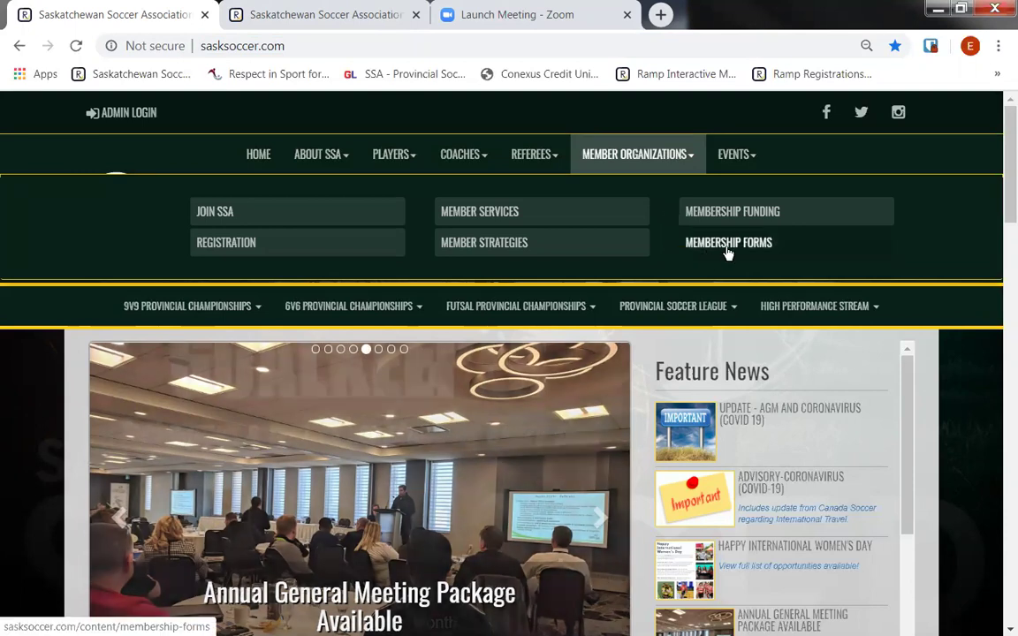
click(728, 244)
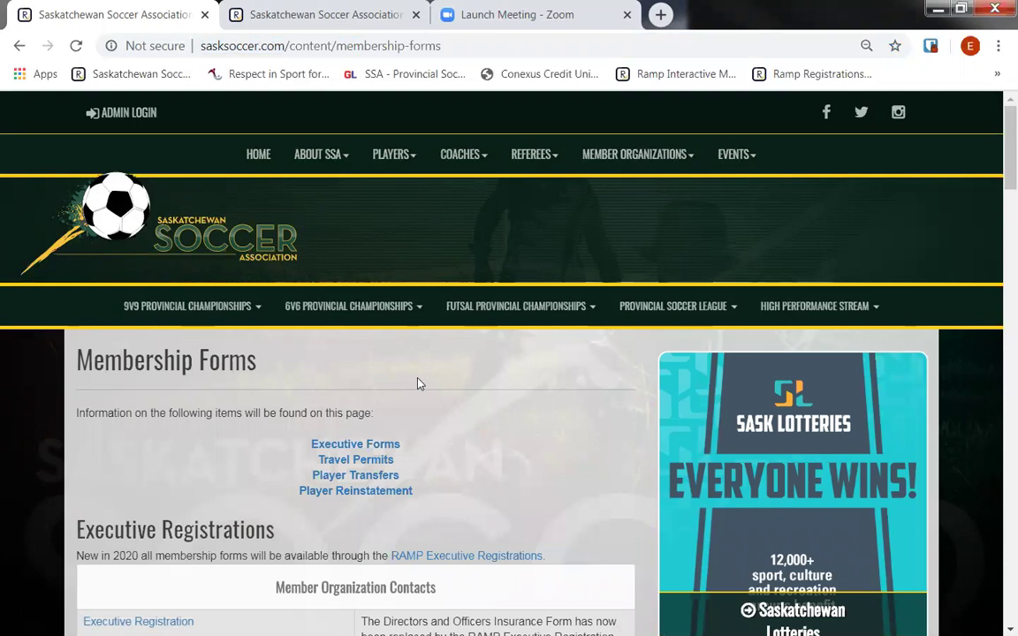
- Review the Executive Registrations section of the Membership Forms page and open the Executive Registration link for member organization contacts
scroll(417, 384, down, 1)
scroll(418, 371, down, 2)
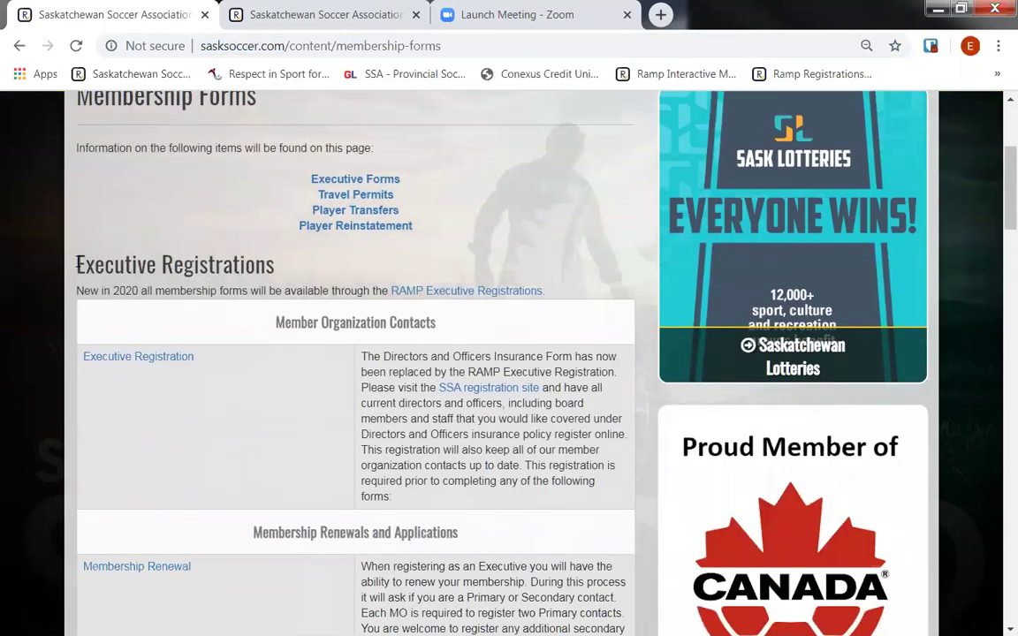
drag(78, 264, 276, 285)
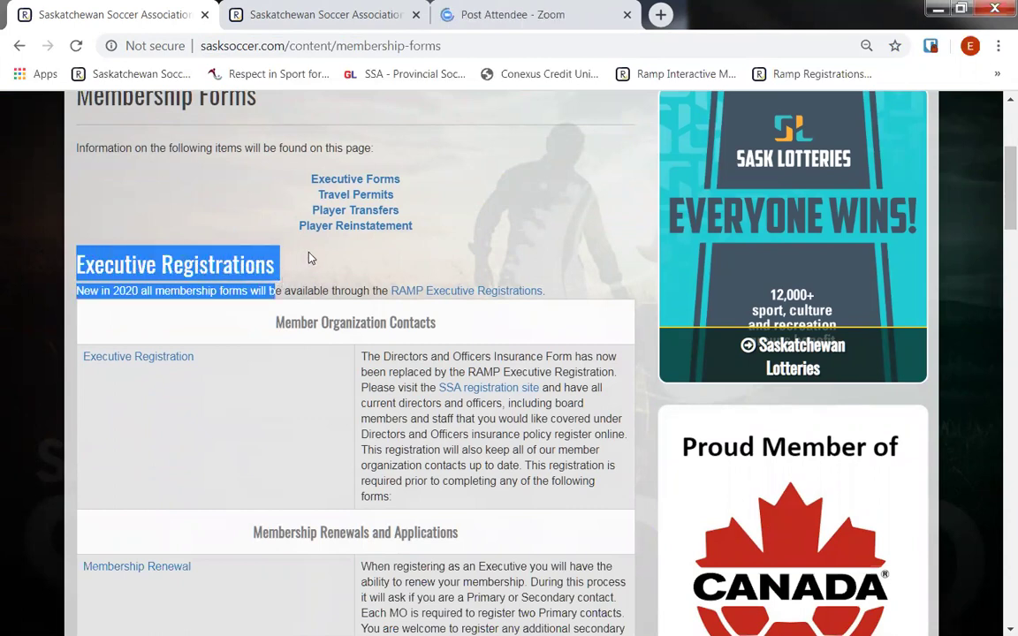
click(309, 258)
scroll(295, 234, down, 3)
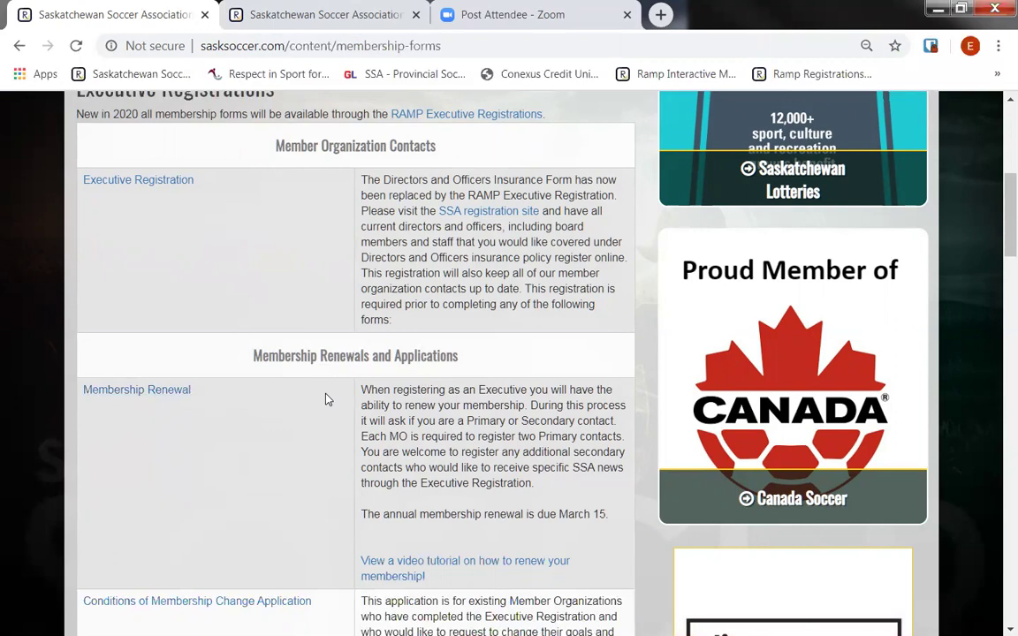
scroll(325, 399, down, 2)
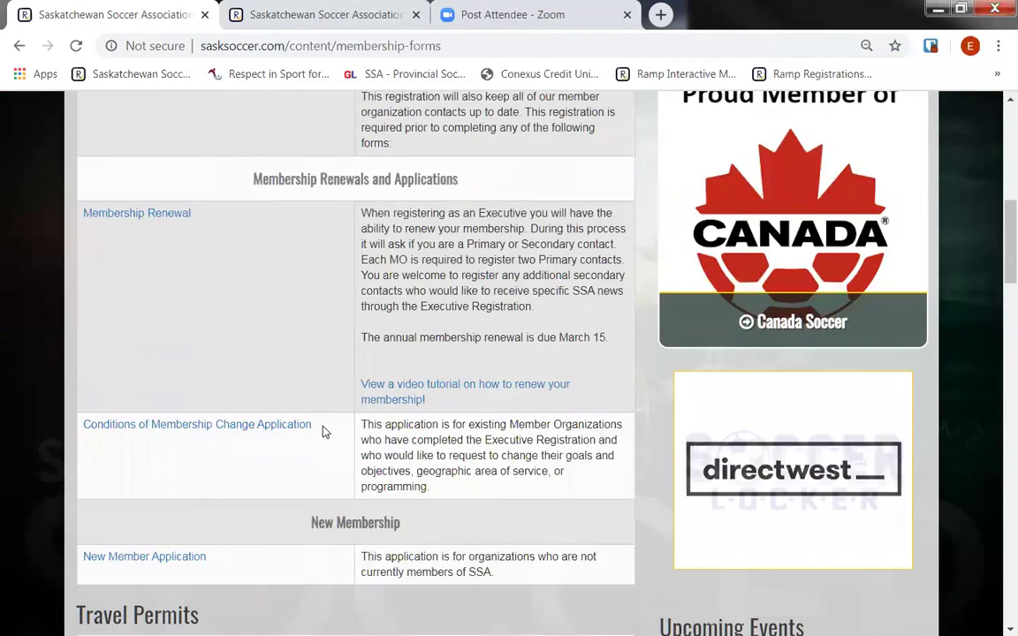
scroll(318, 393, up, 3)
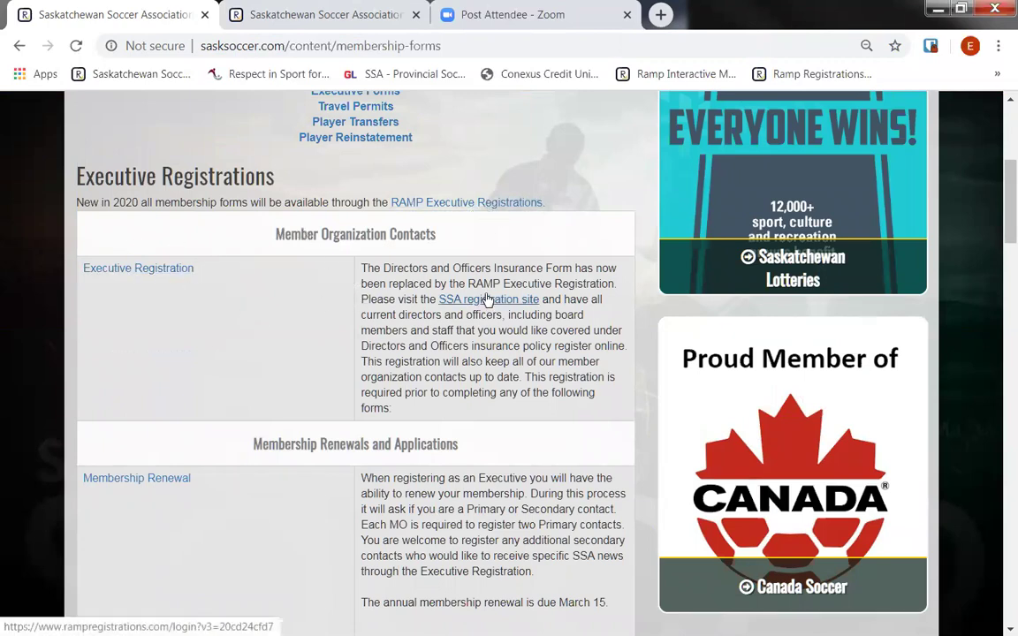
click(105, 269)
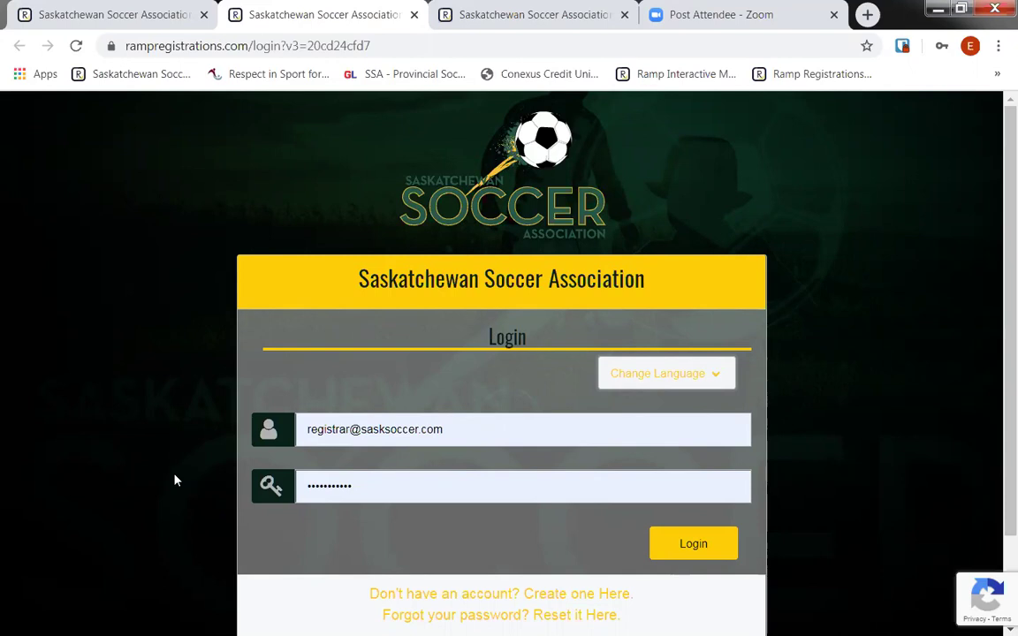
- Log in to the registration site with the saved account credentials
scroll(180, 485, down, 1)
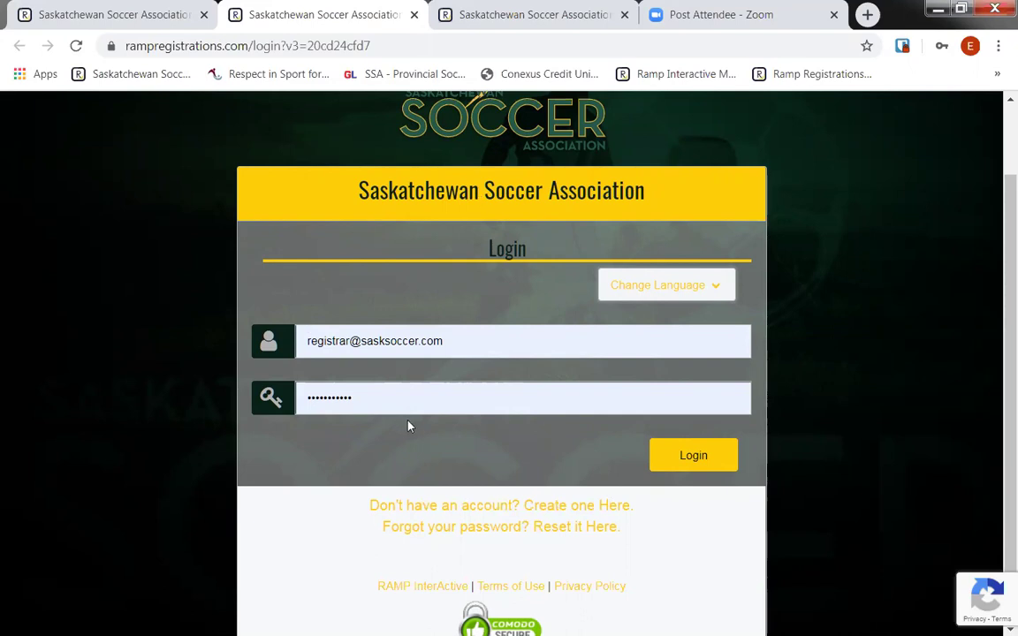
scroll(409, 425, up, 1)
click(488, 432)
click(681, 541)
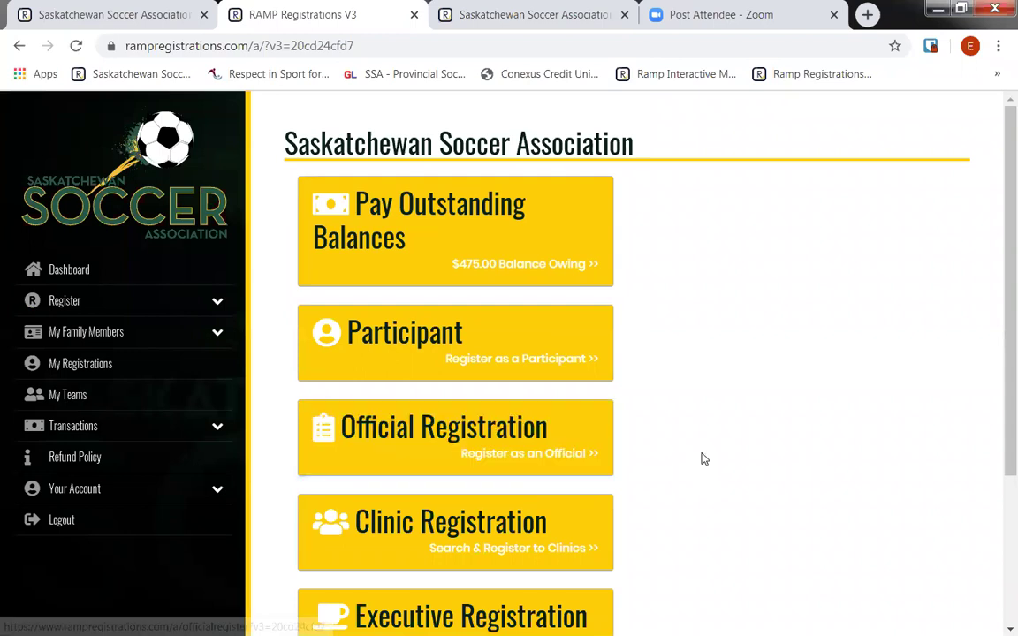
- Start an Executive Registration for the 2020 Outdoor Season with the position Member Organization Contact
scroll(704, 459, down, 3)
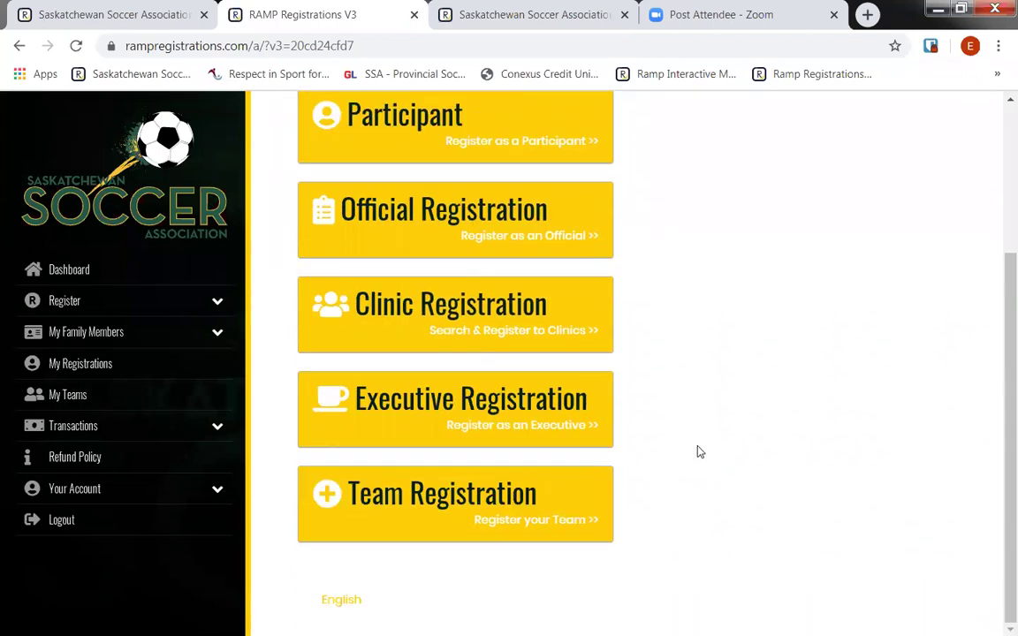
click(465, 423)
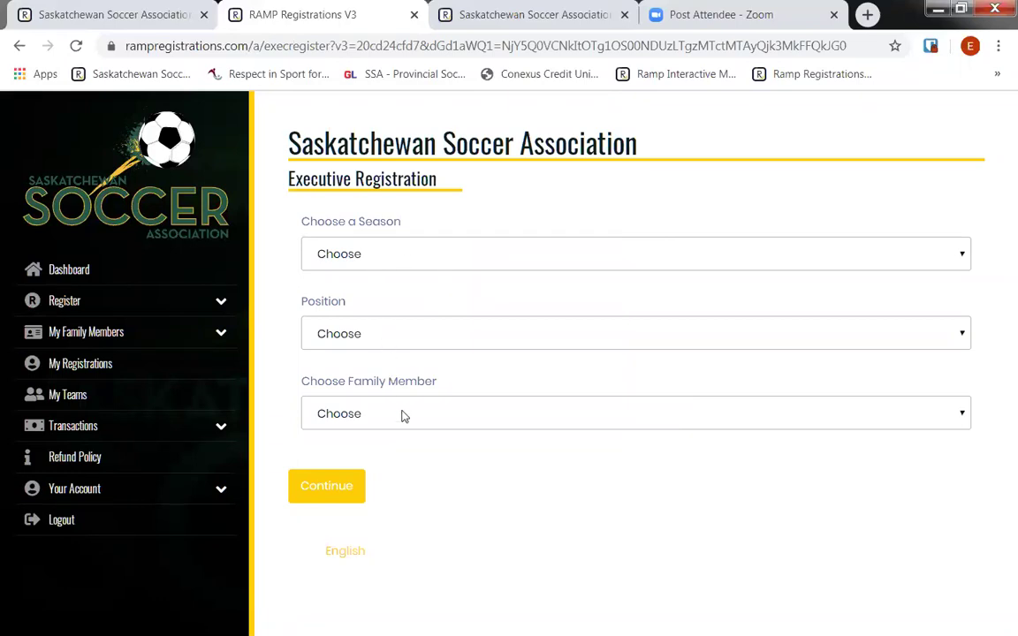
click(374, 260)
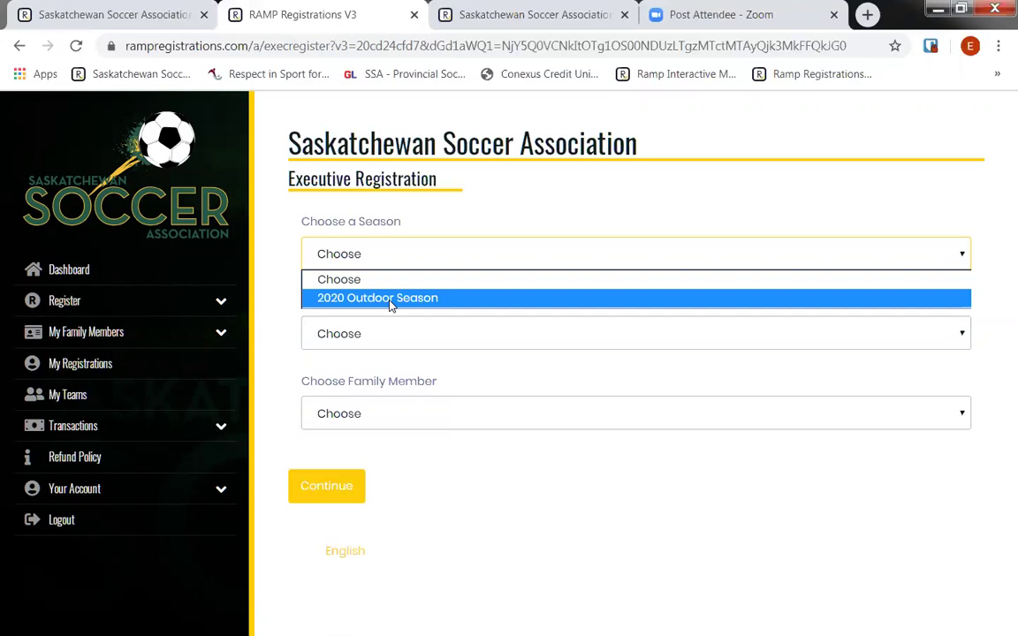
click(390, 298)
click(394, 333)
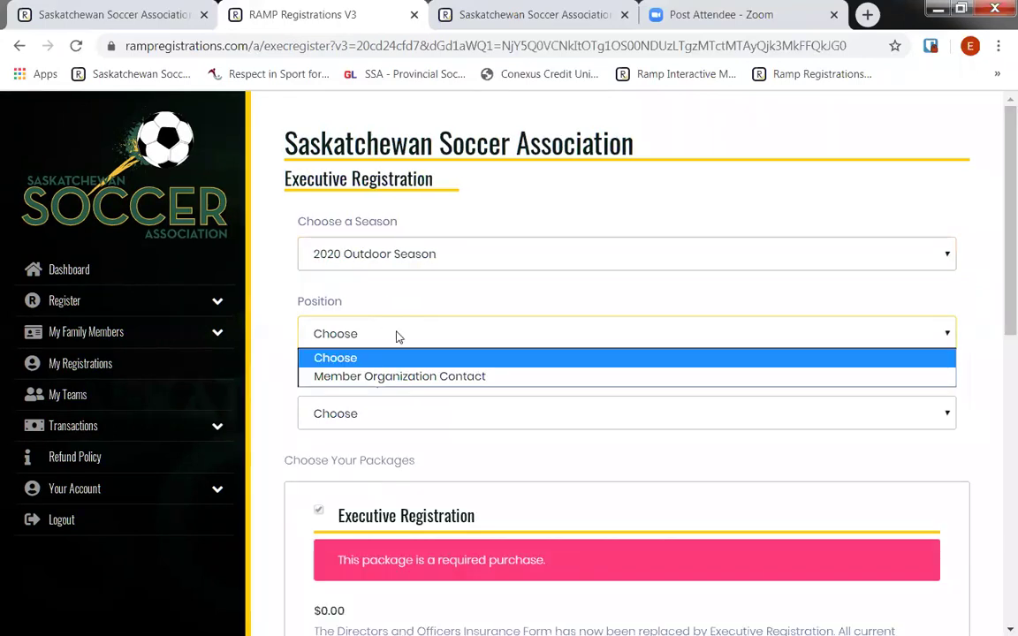
click(403, 378)
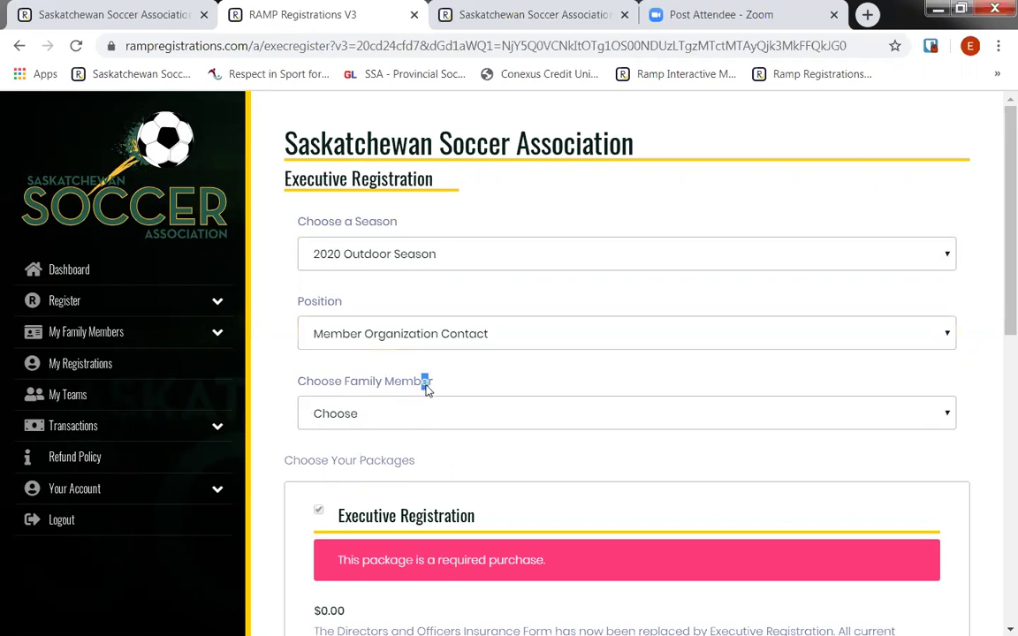
- Choose the existing family member who is being registered as the executive
drag(414, 389, 297, 391)
click(297, 386)
scroll(294, 367, down, 1)
click(333, 326)
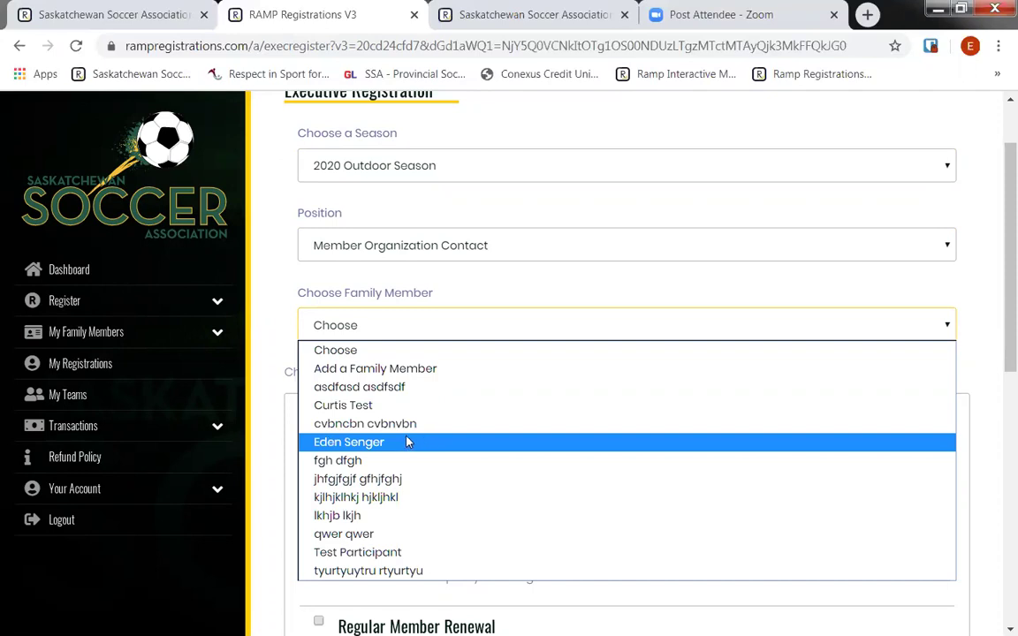
click(356, 449)
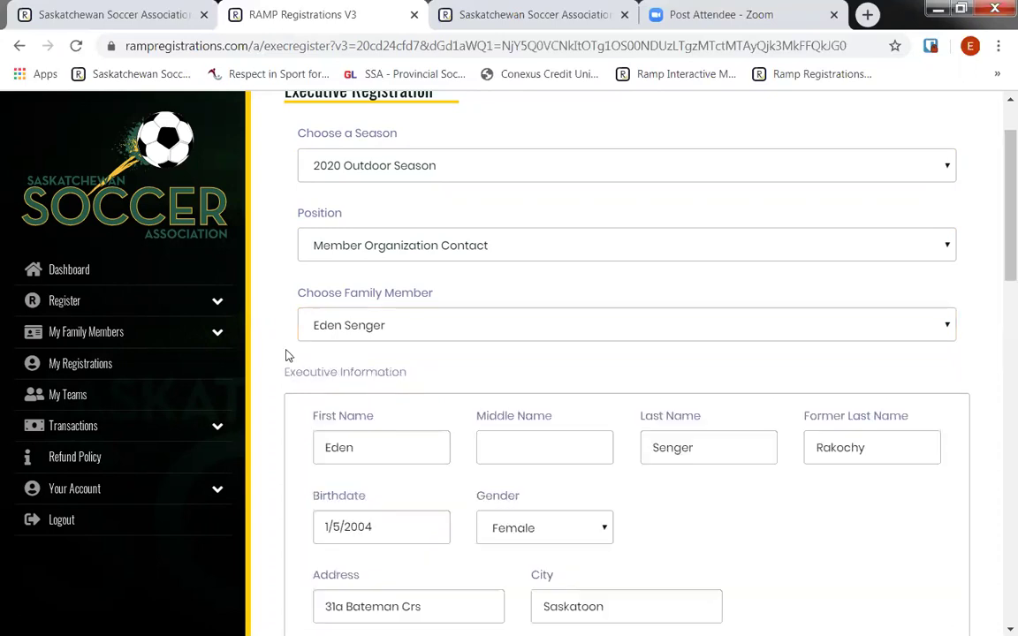
- Check the prefilled executive information, including name, birthdate, address, phone, email, Respect In Sport ID and NCCP number
scroll(305, 398, down, 2)
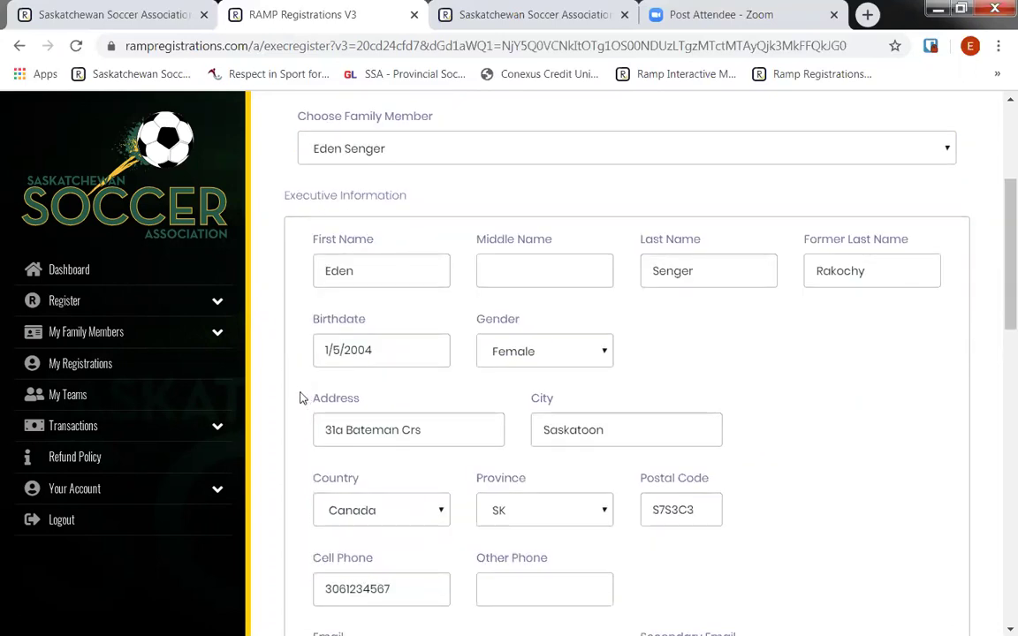
scroll(305, 397, down, 3)
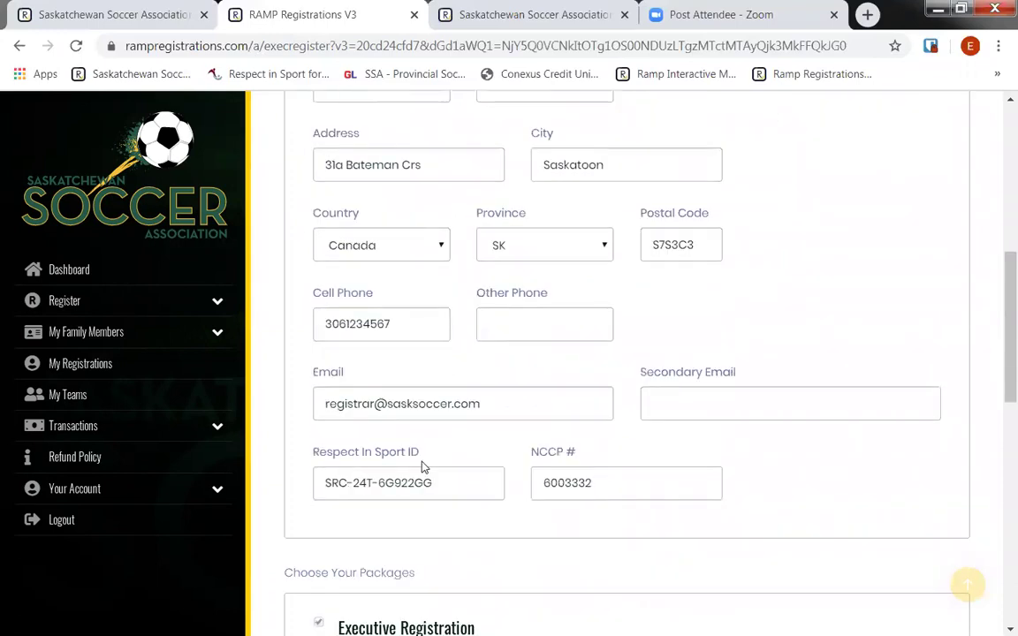
click(398, 322)
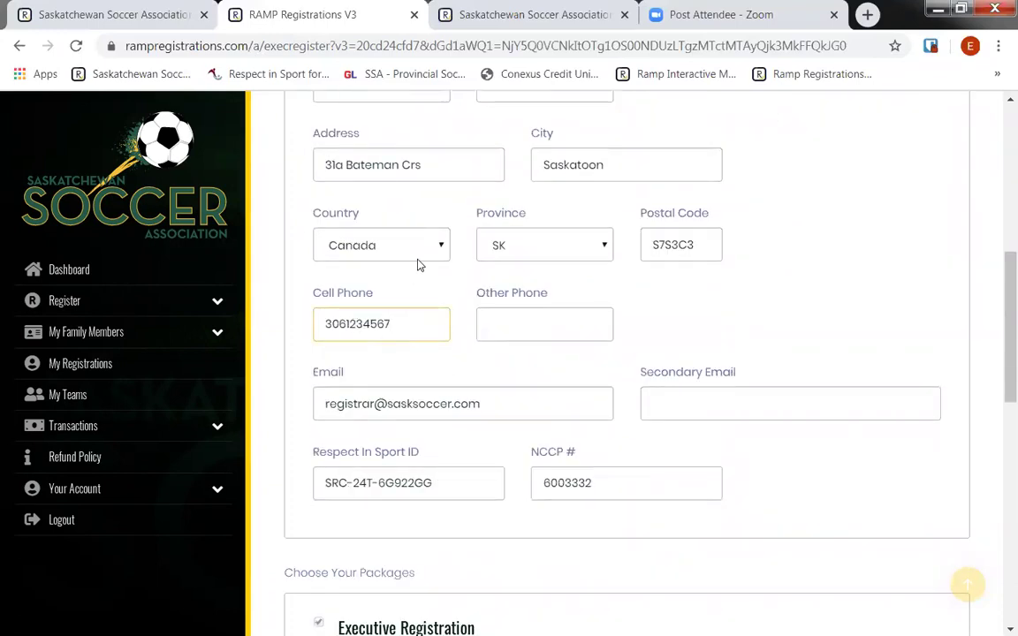
click(441, 170)
click(673, 169)
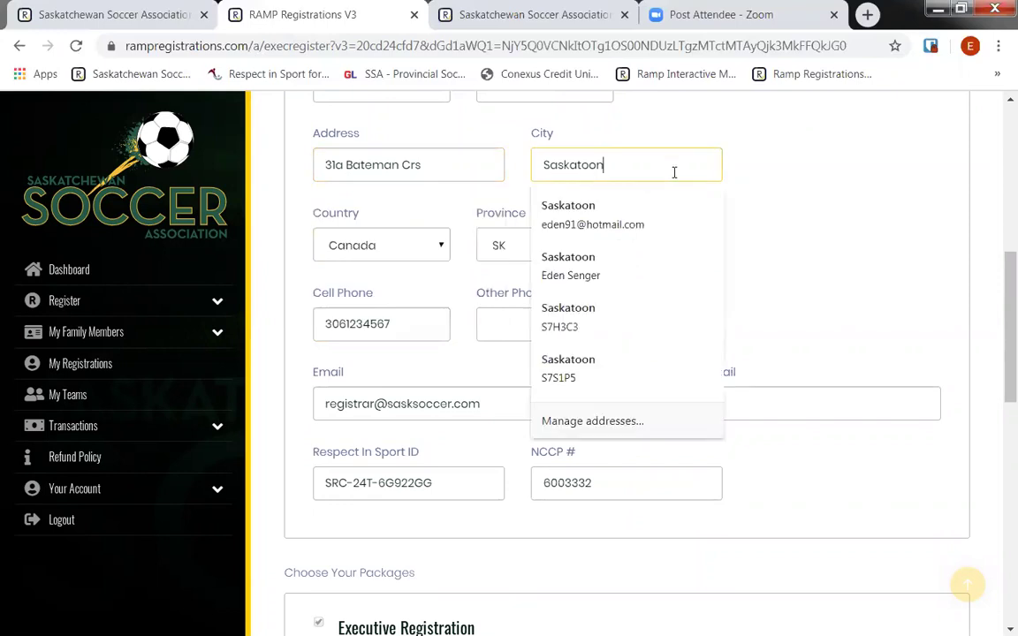
click(834, 240)
scroll(829, 256, up, 2)
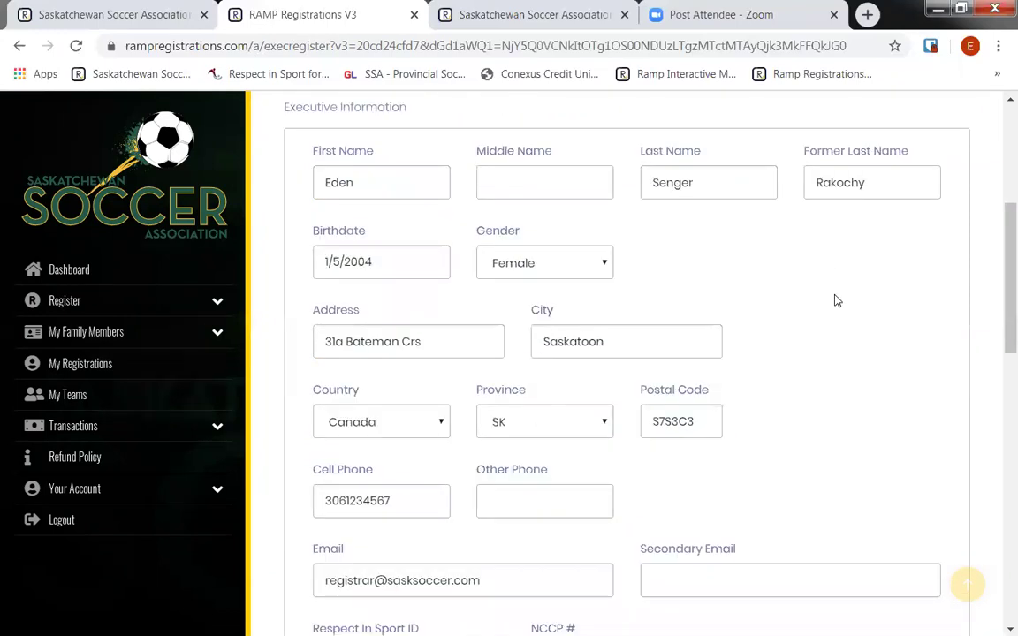
scroll(724, 287, down, 2)
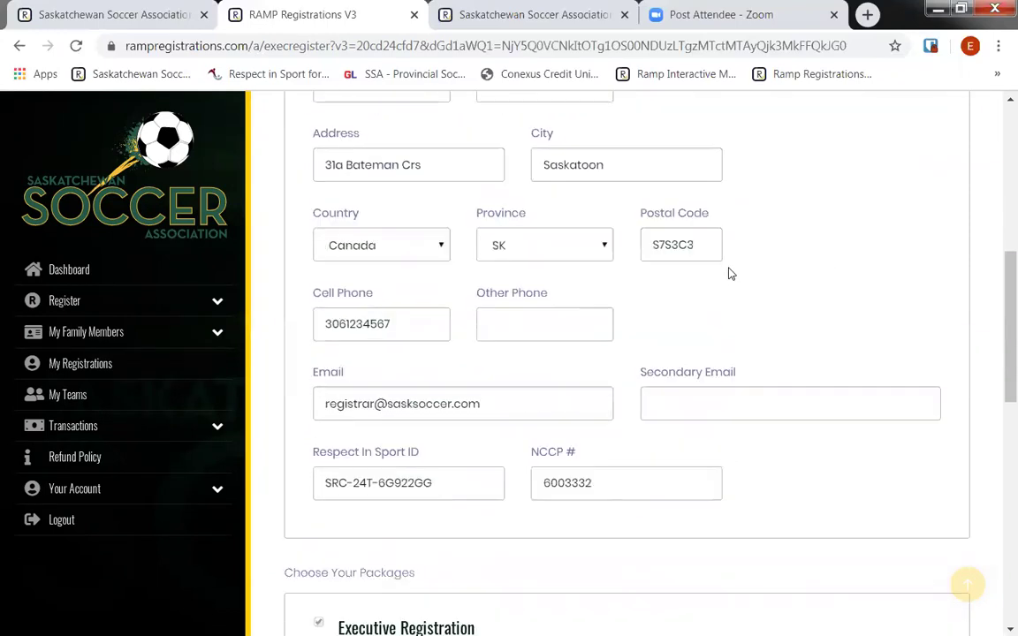
- Try out the Regular Member Renewal and Associate Member Renewal package selections and clear both
scroll(730, 274, down, 5)
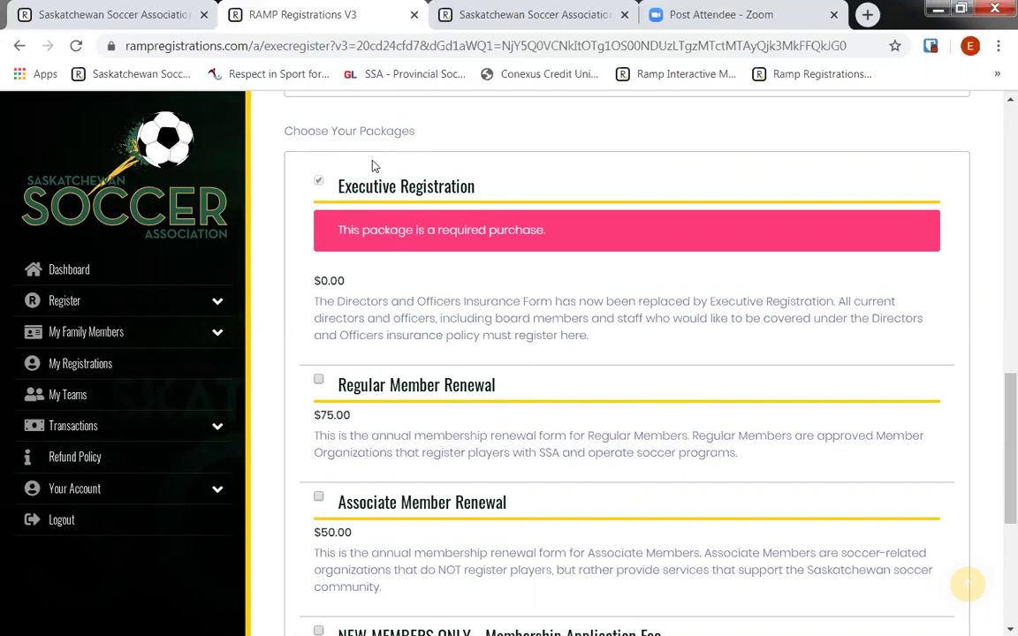
click(318, 380)
click(318, 379)
click(319, 498)
click(319, 498)
click(319, 380)
drag(340, 301, 513, 301)
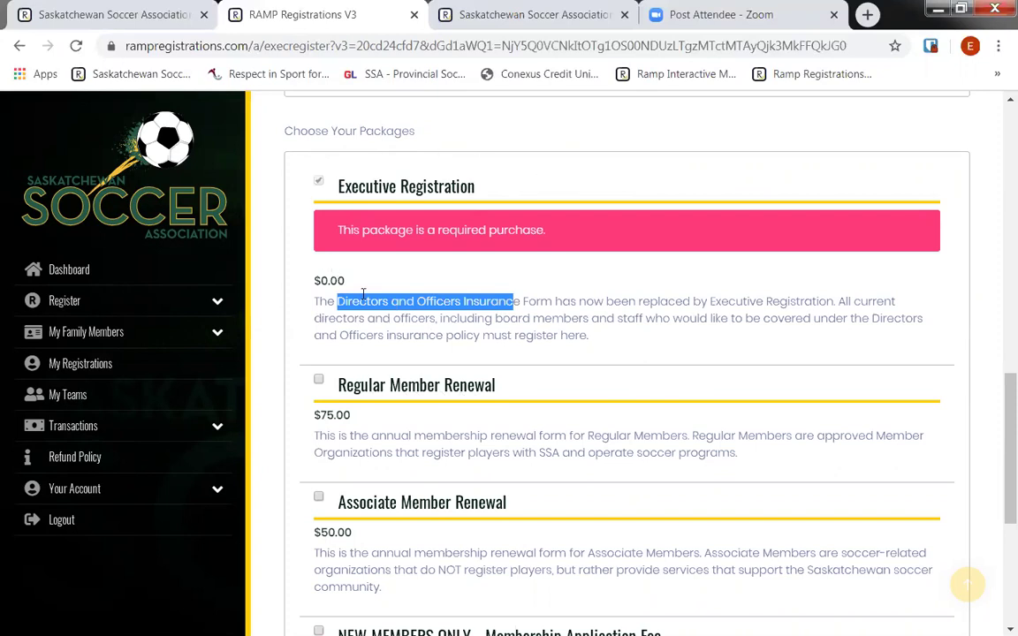
click(301, 352)
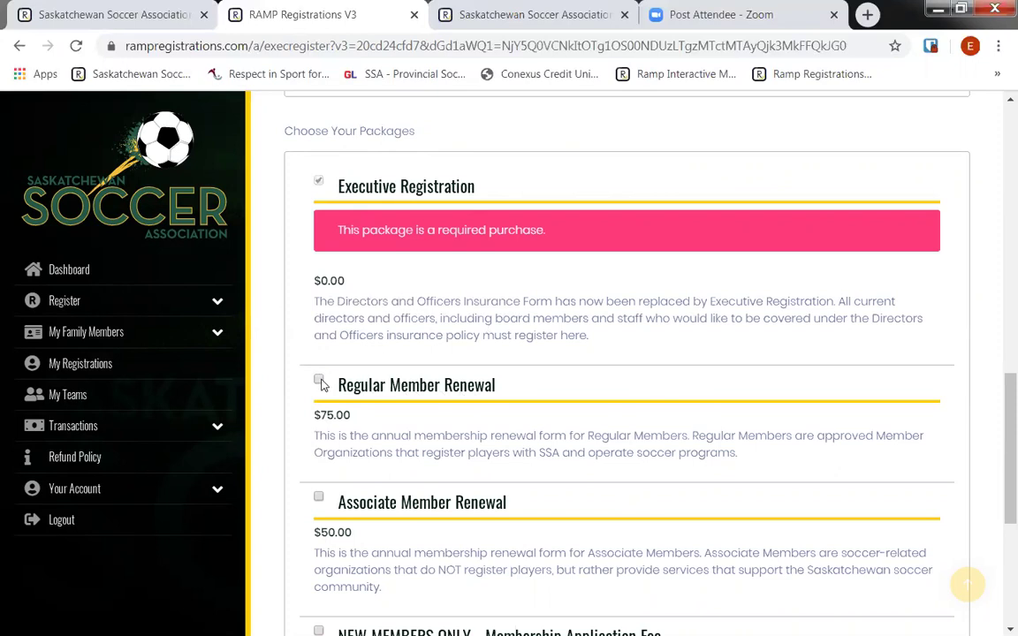
- Select the $75.00 Regular Member Renewal package and continue to the document uploads
click(320, 382)
scroll(311, 424, down, 4)
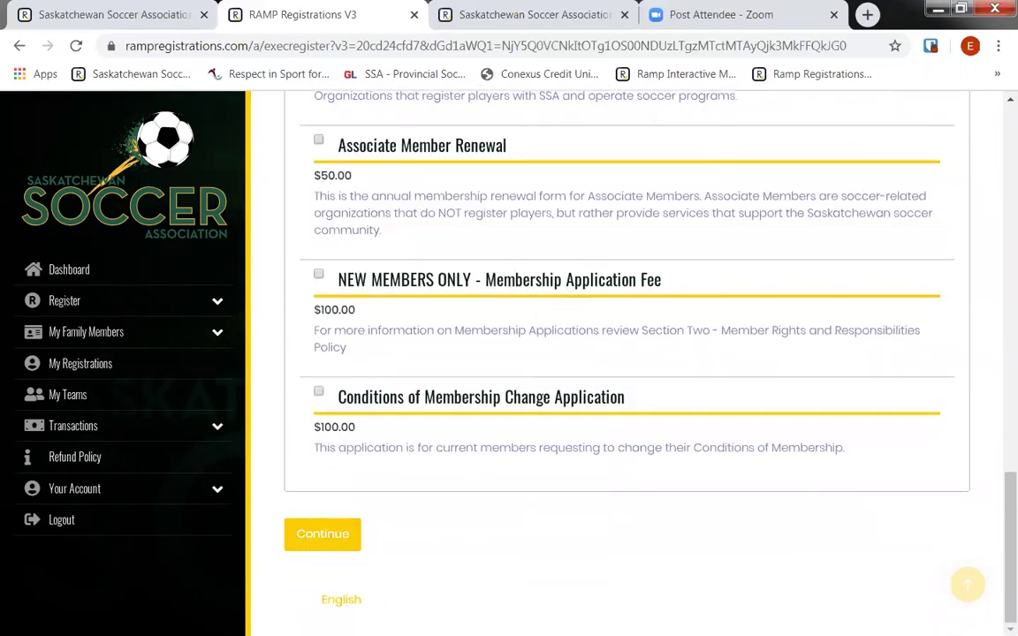
click(322, 534)
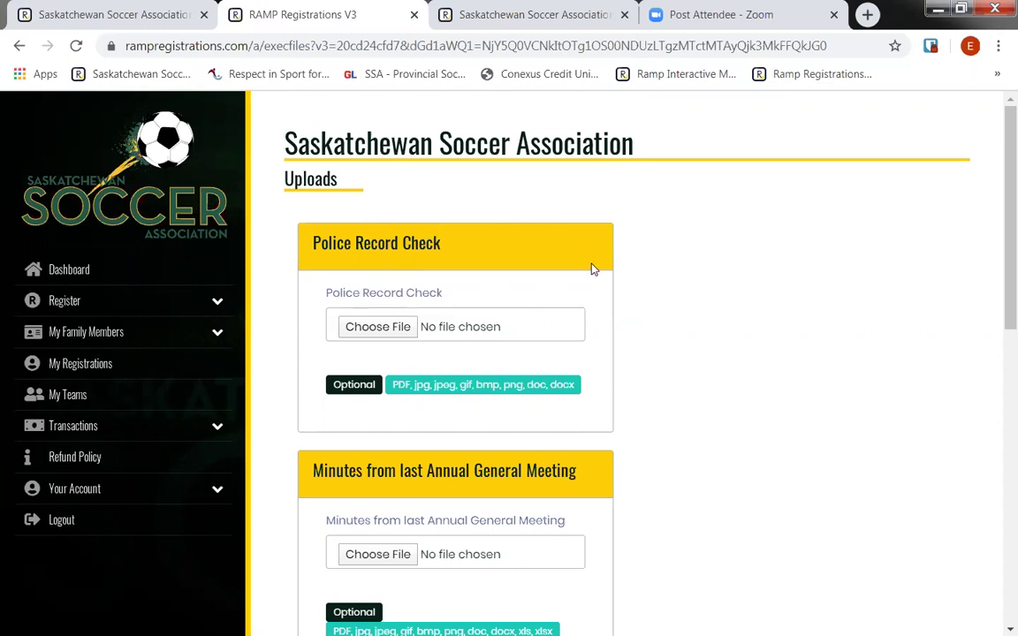
- Look through the optional document uploads, from Police Record Check to Bylaws, and continue to the waivers without attaching any files
scroll(593, 269, down, 2)
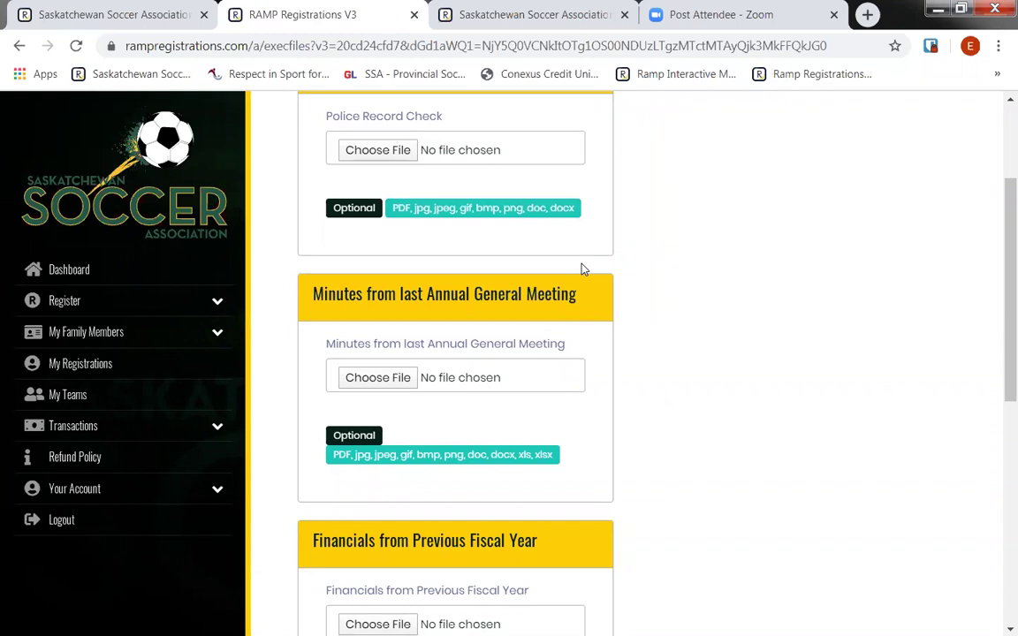
scroll(583, 269, up, 2)
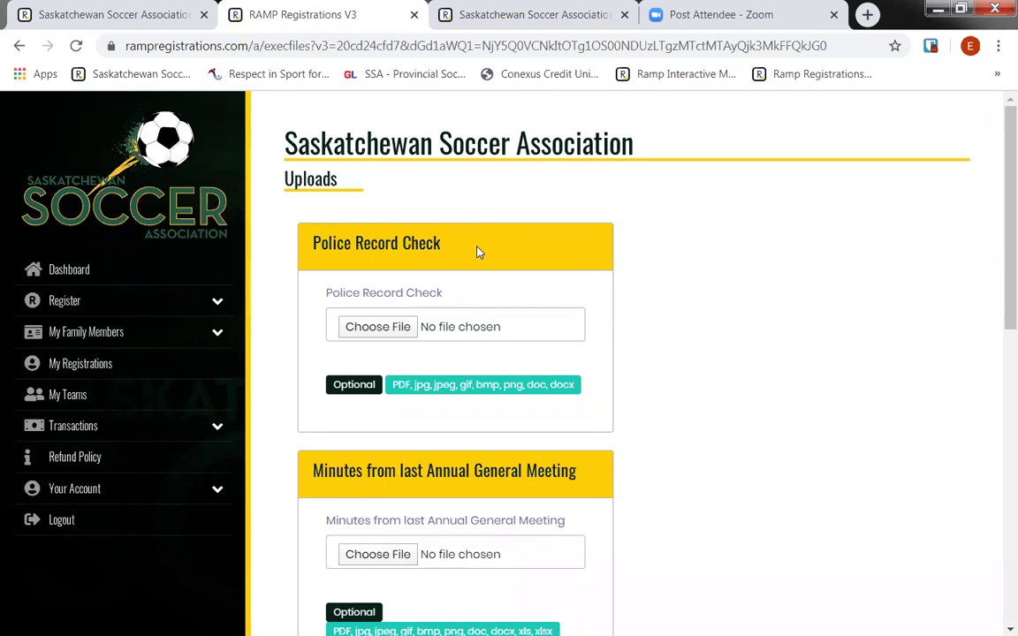
scroll(650, 308, down, 2)
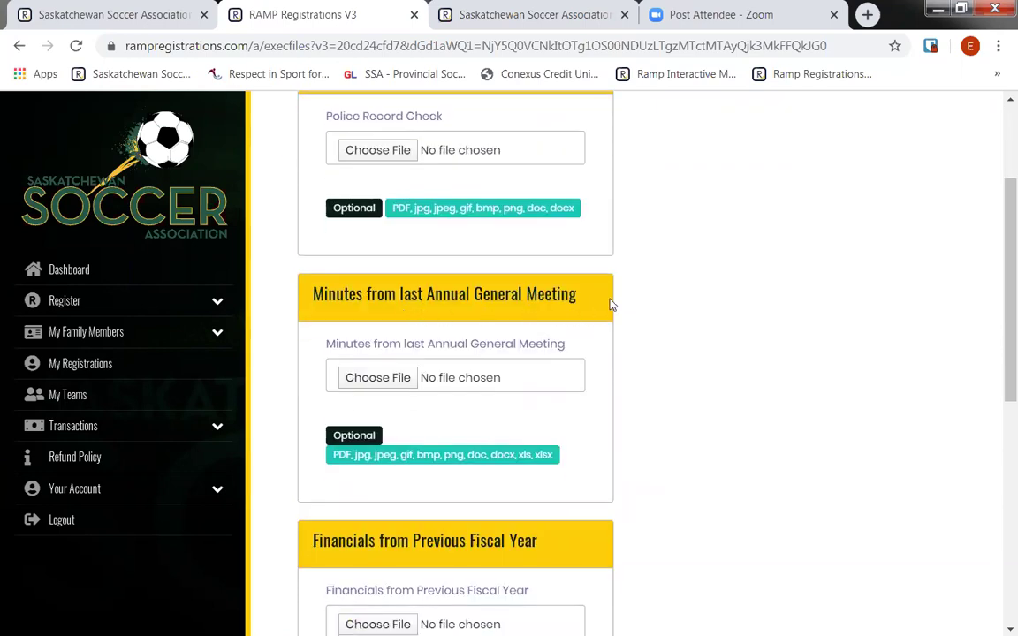
scroll(610, 305, down, 2)
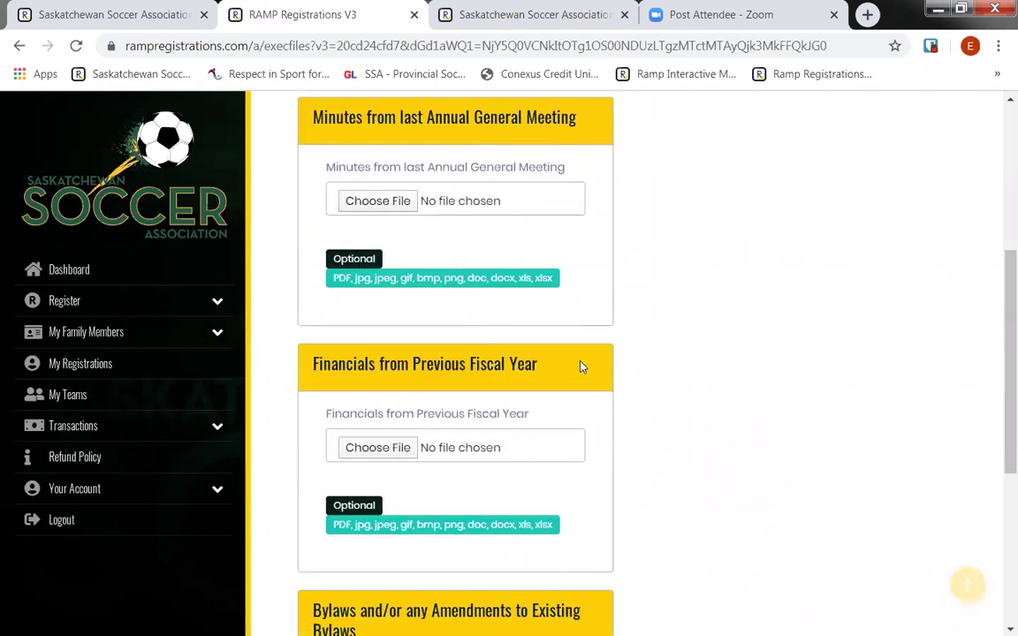
scroll(580, 365, down, 2)
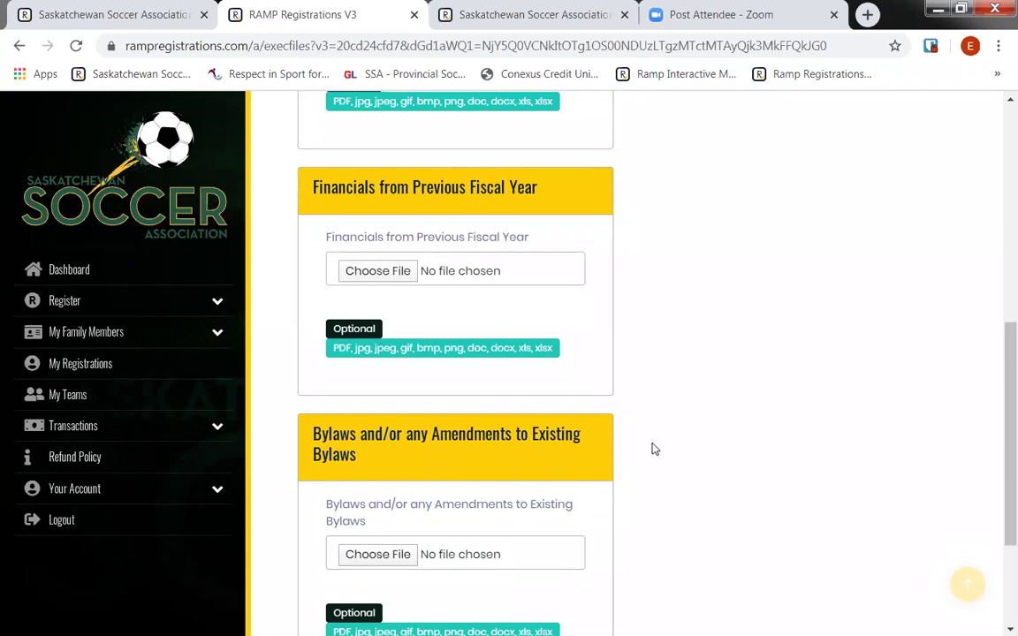
scroll(588, 415, down, 2)
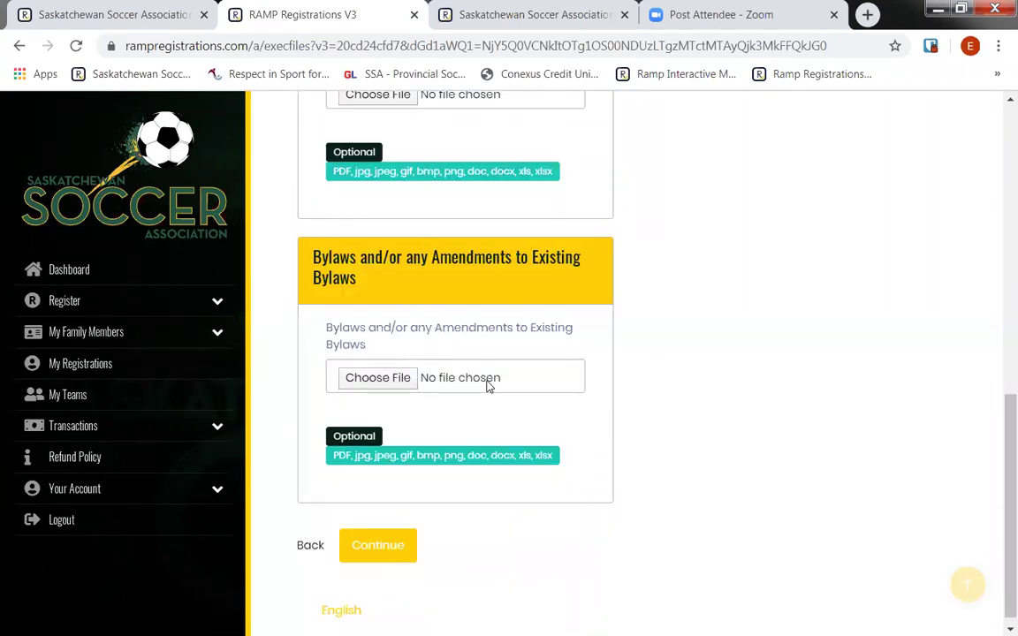
click(410, 545)
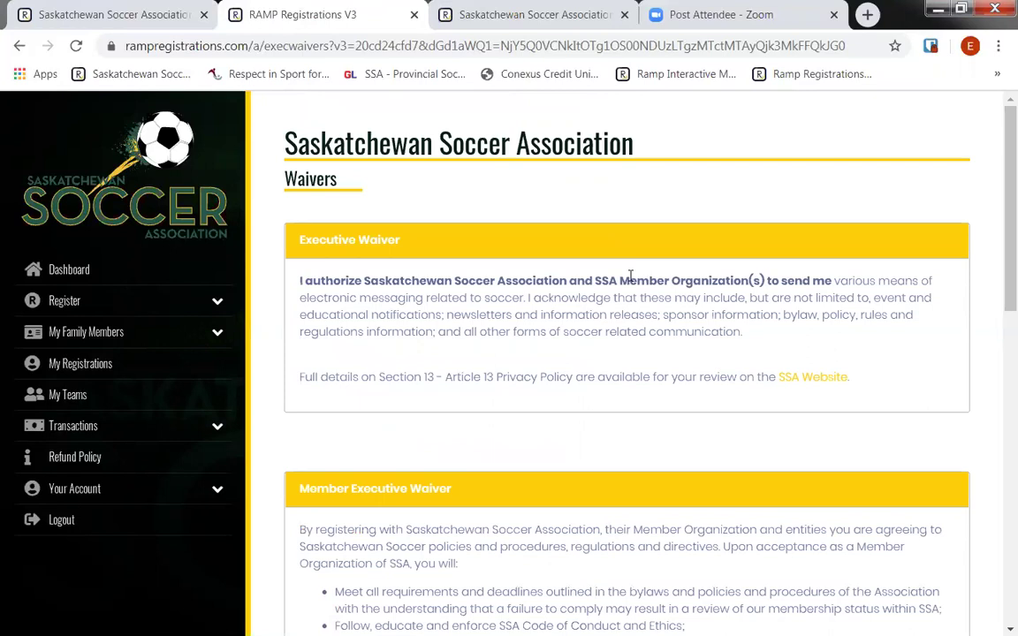
- Sign the executive waivers, agree to the terms and conditions, and continue to the questions
scroll(388, 239, down, 4)
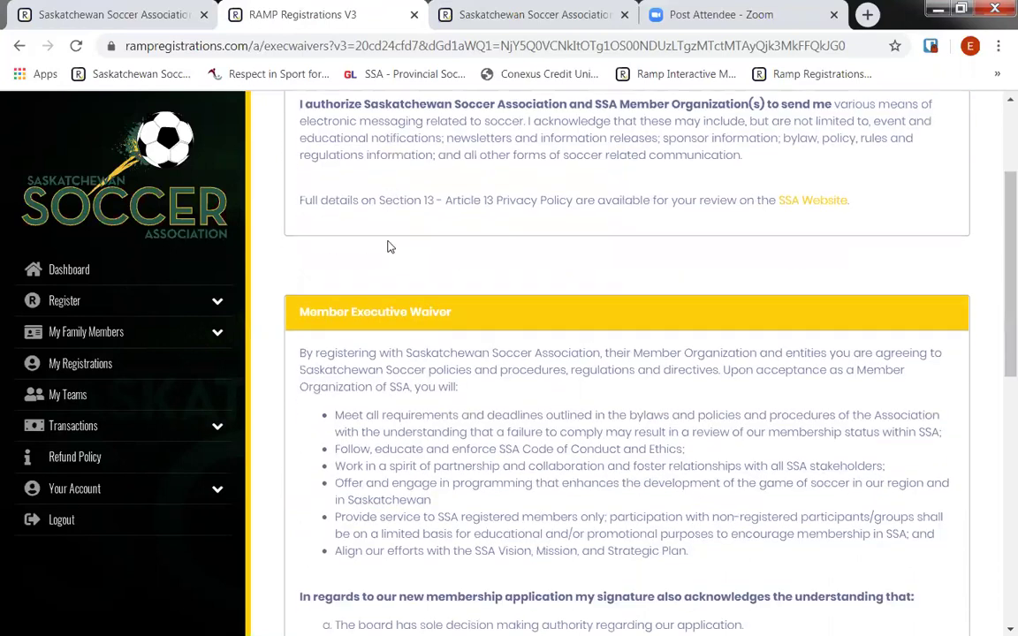
scroll(388, 239, down, 4)
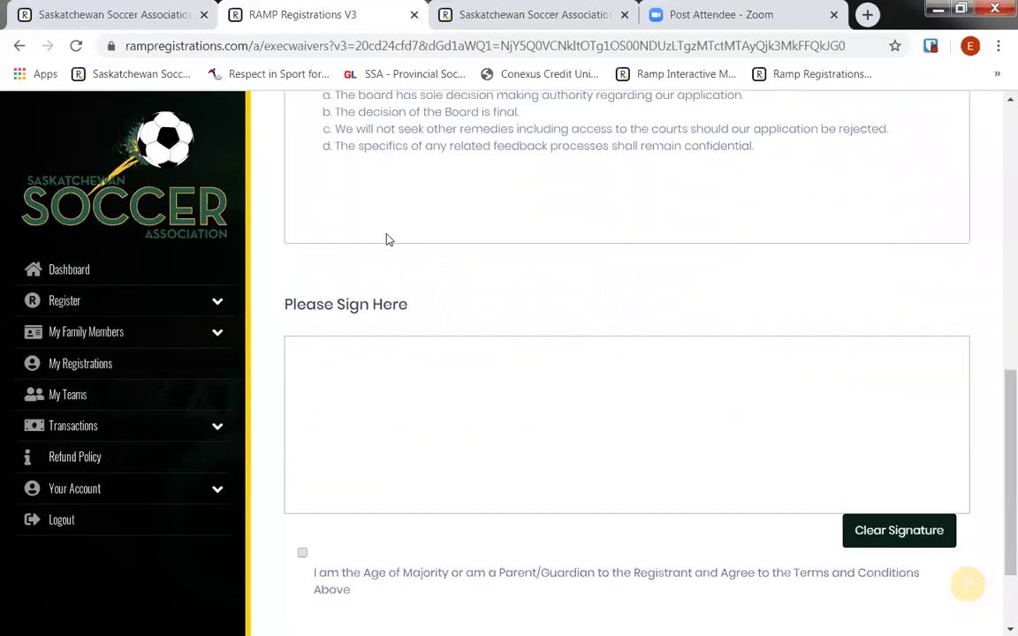
scroll(389, 239, down, 1)
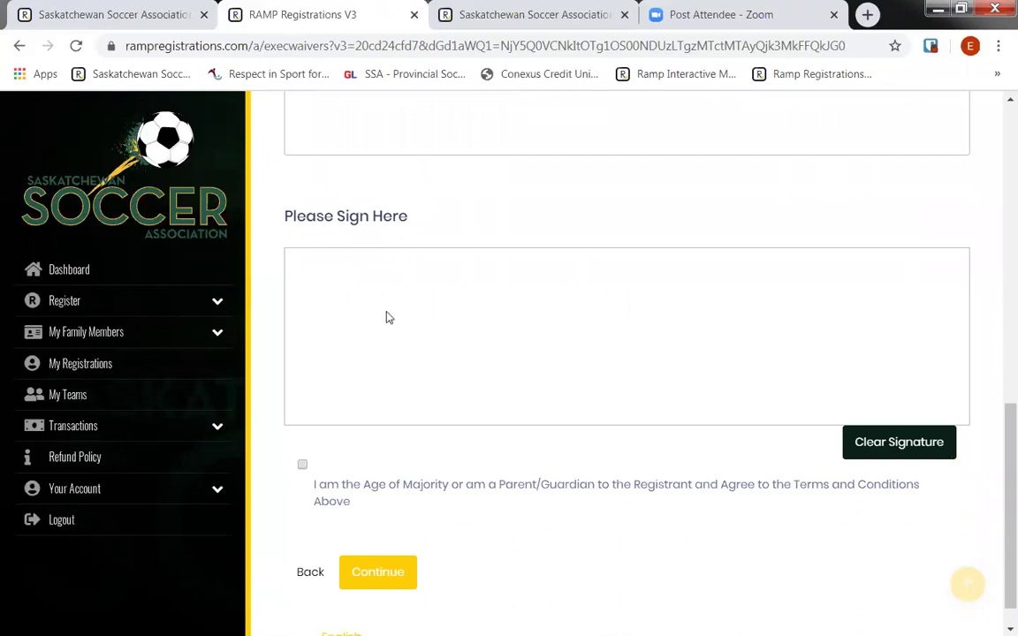
drag(284, 216, 409, 216)
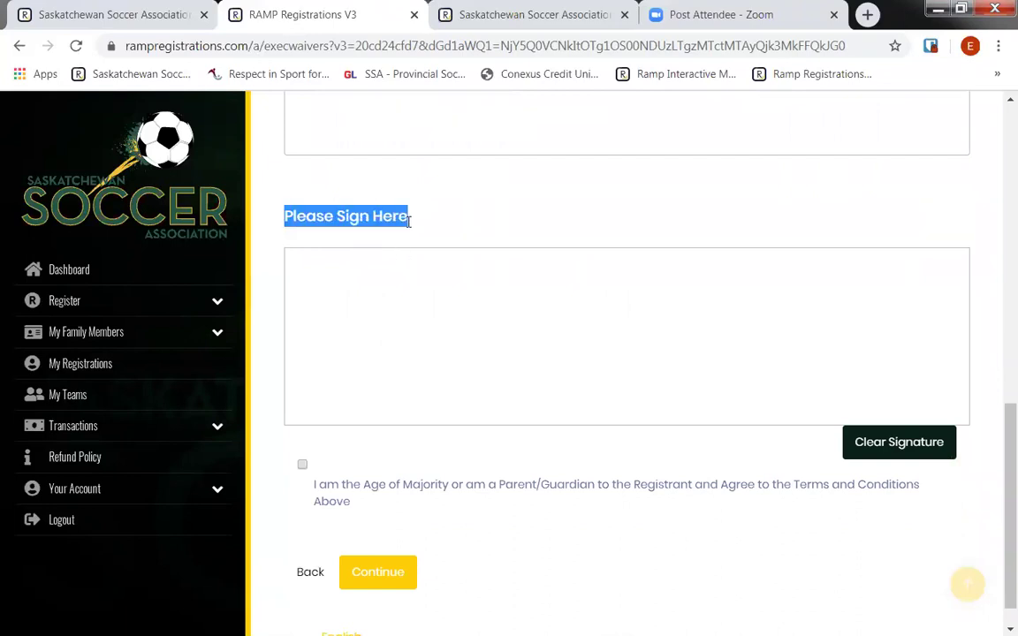
mouse_move(410, 351)
mouse_down()
mouse_move(455, 355)
mouse_move(436, 389)
mouse_move(486, 384)
mouse_up()
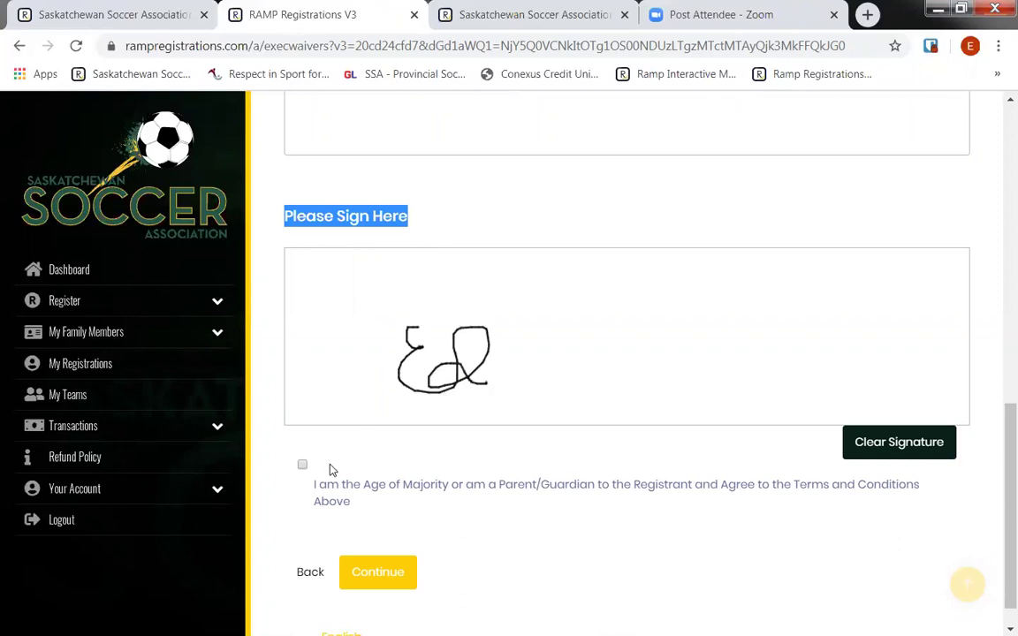
click(302, 467)
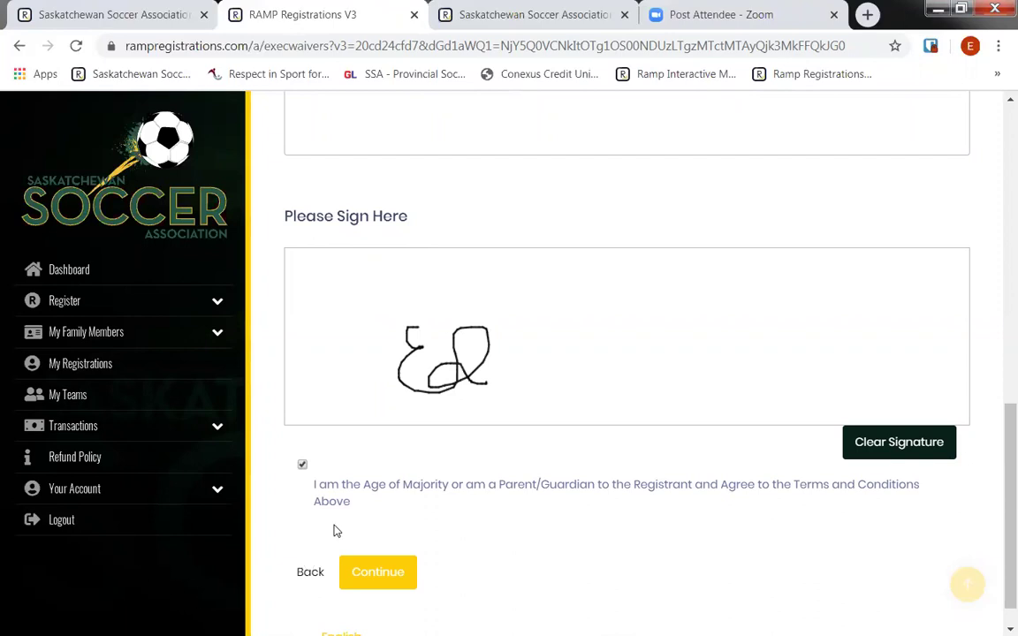
click(353, 574)
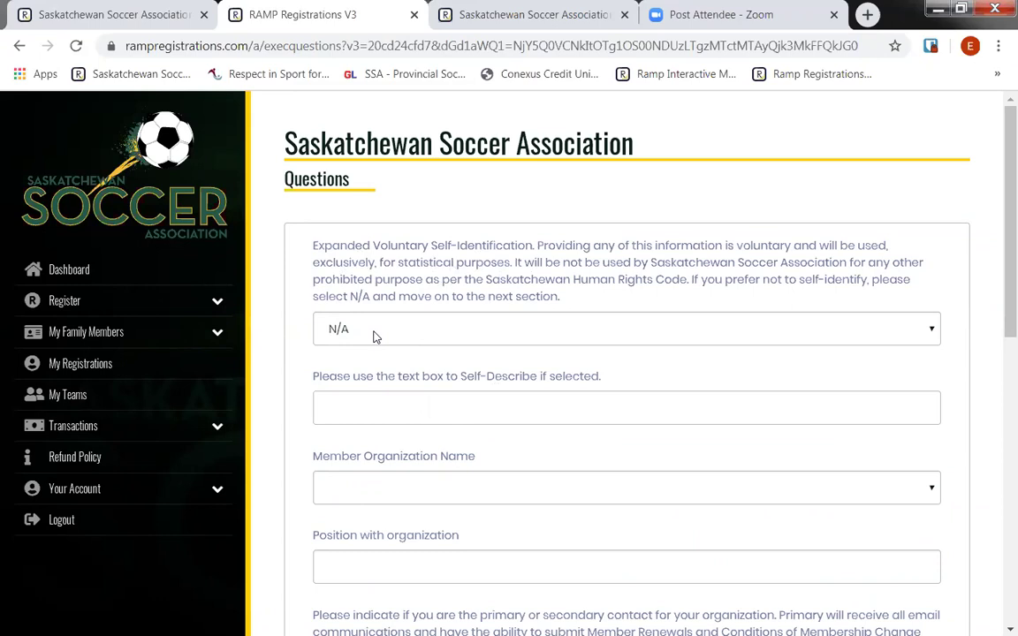
- Choose Shaunavon Soccer as the member organization and enter President as the position with the organization
scroll(357, 402, down, 1)
scroll(359, 401, down, 2)
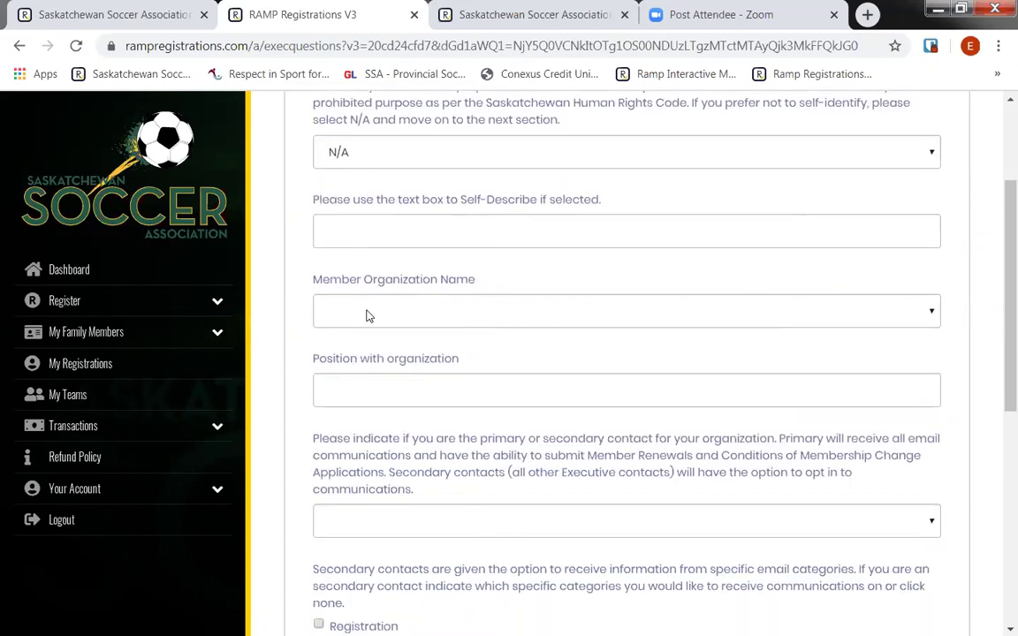
click(368, 315)
scroll(466, 392, down, 3)
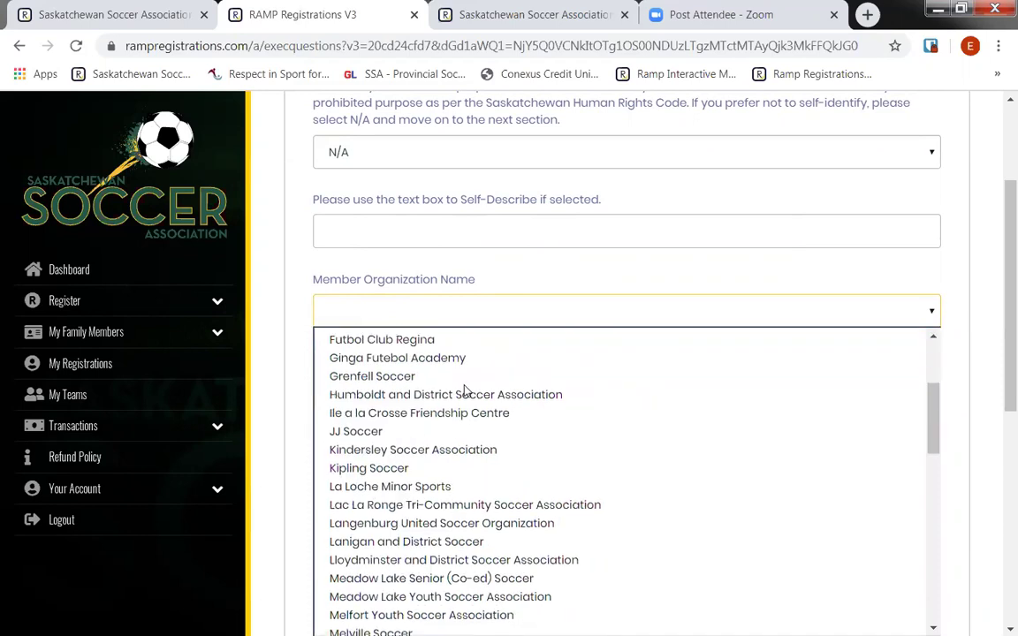
scroll(465, 391, down, 10)
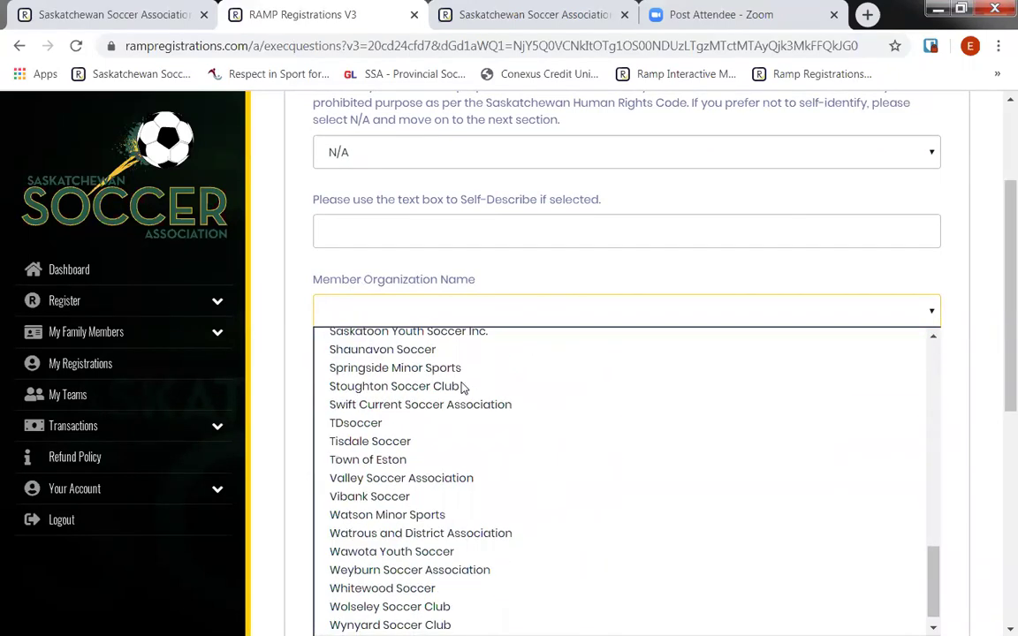
click(394, 350)
click(408, 382)
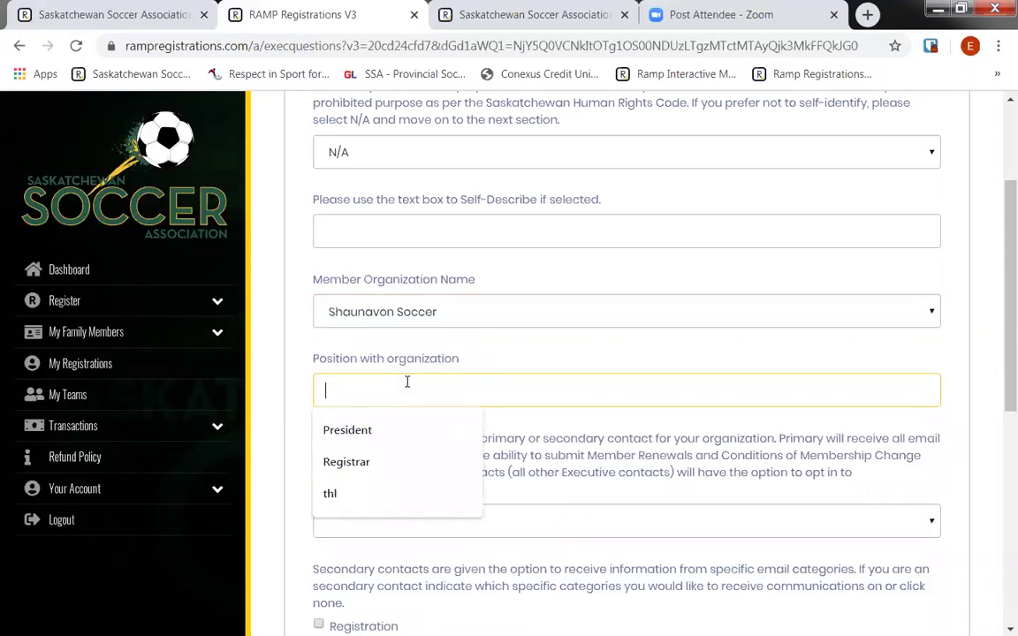
click(379, 429)
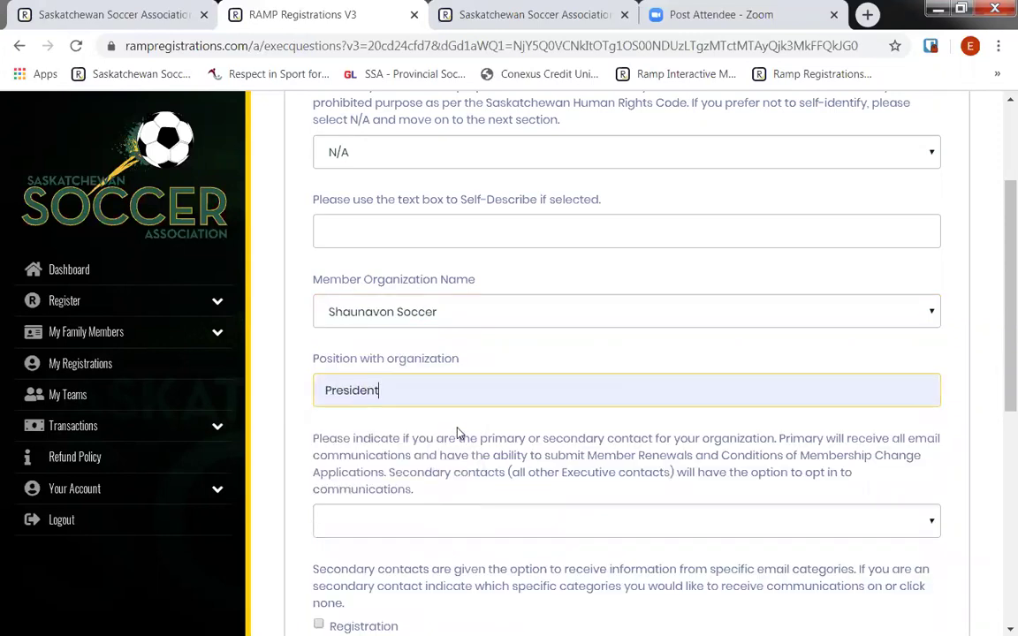
- Designate the executive as the organization's Primary Contact
scroll(457, 433, down, 2)
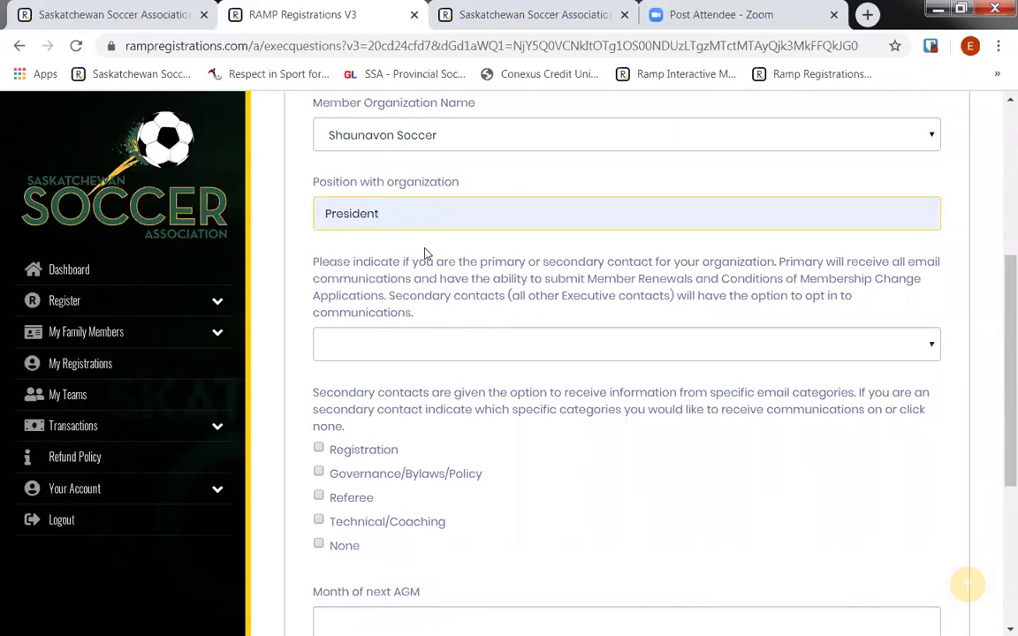
click(409, 346)
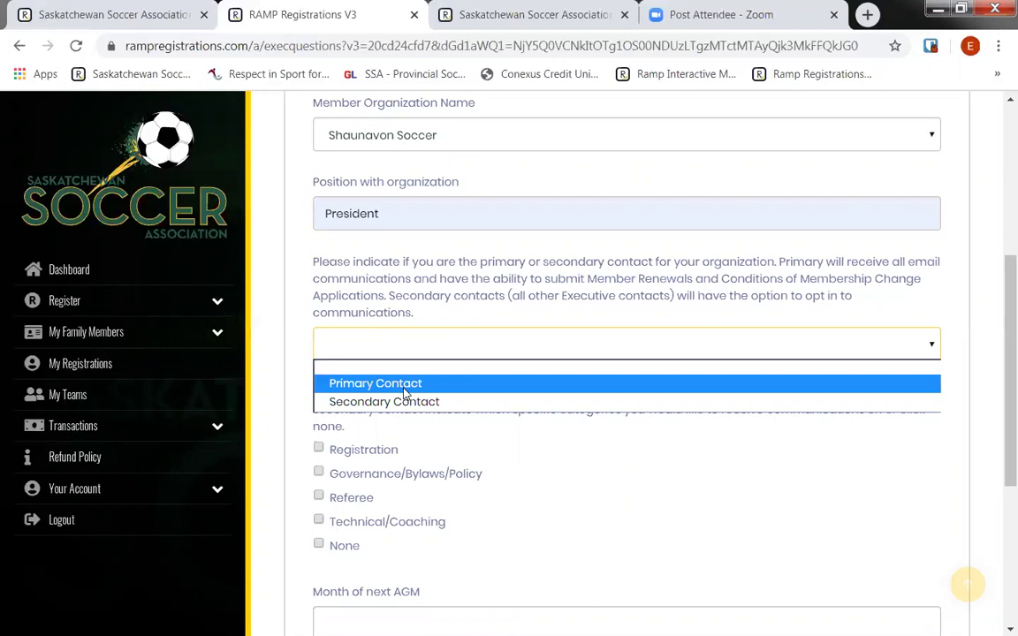
click(405, 386)
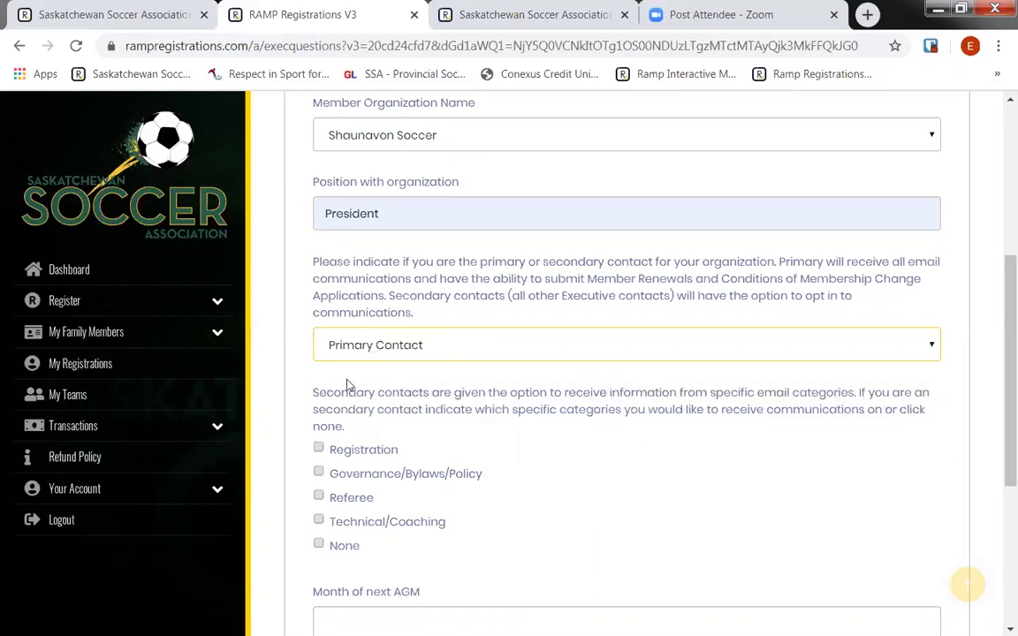
- Try out the Secondary Contact option with its email categories, clear them and switch back to Primary Contact
click(468, 353)
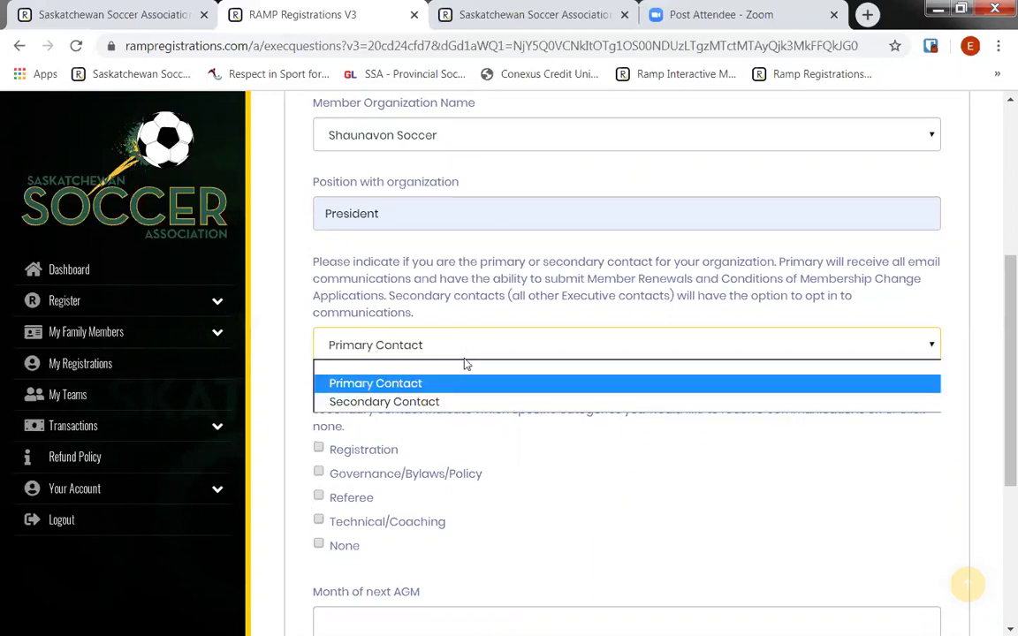
click(458, 403)
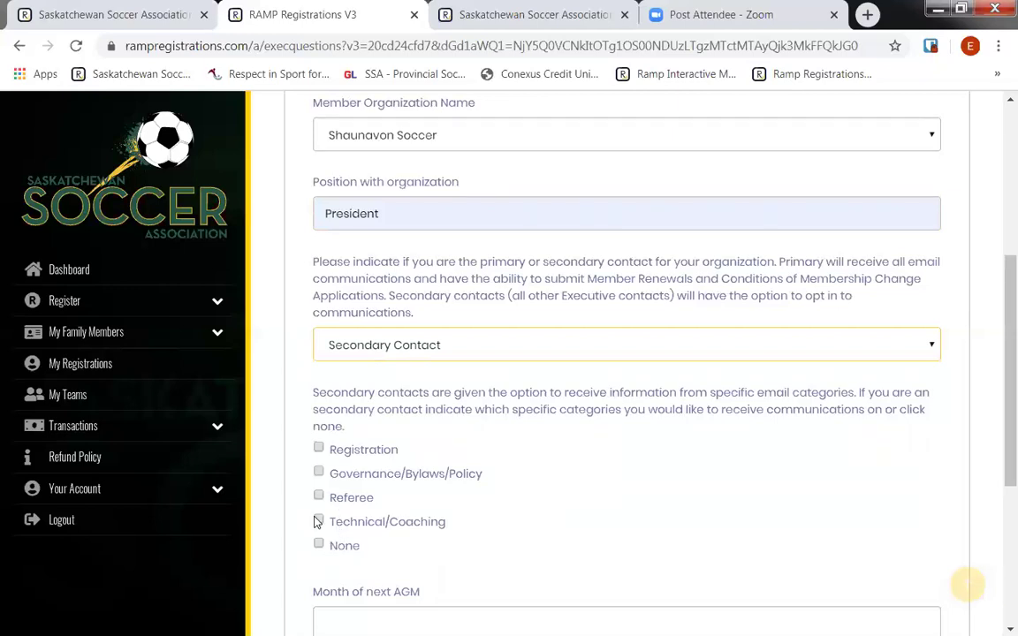
click(319, 450)
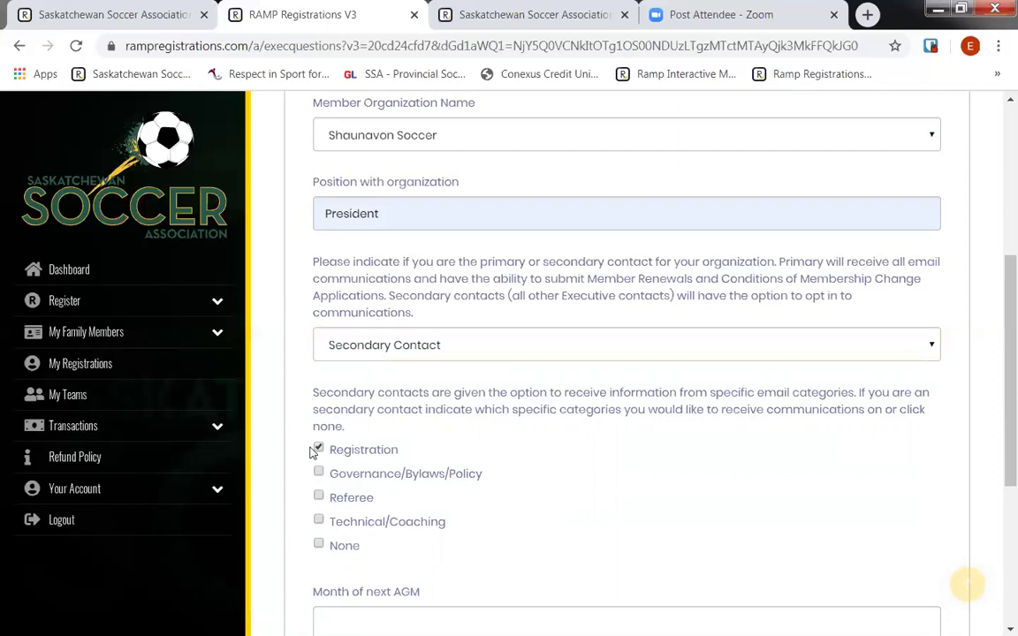
click(319, 544)
click(319, 545)
click(392, 353)
click(392, 382)
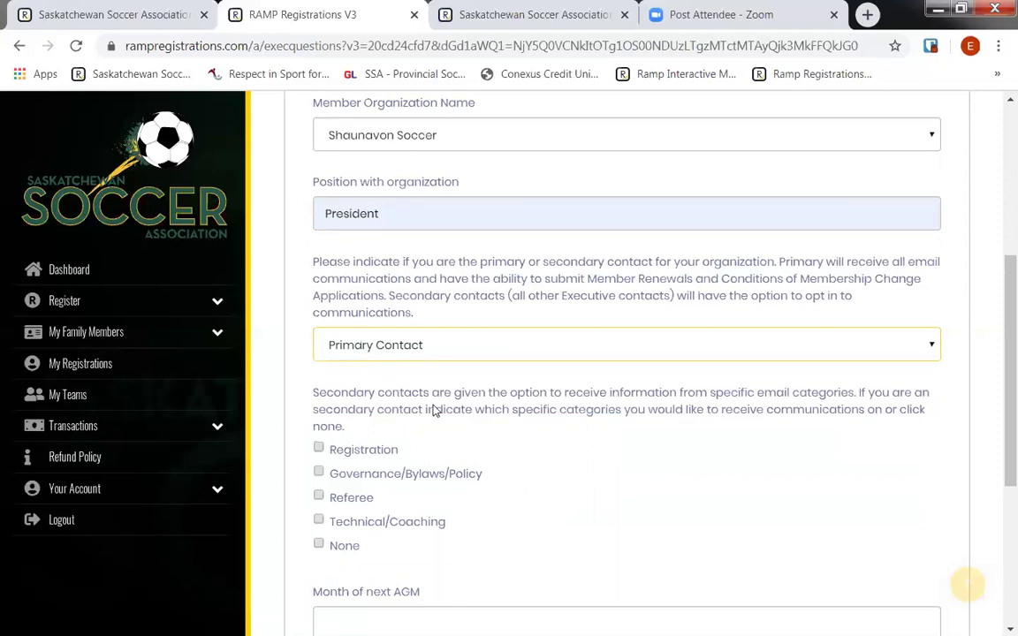
- Enter April as the month of the next AGM
scroll(433, 411, down, 1)
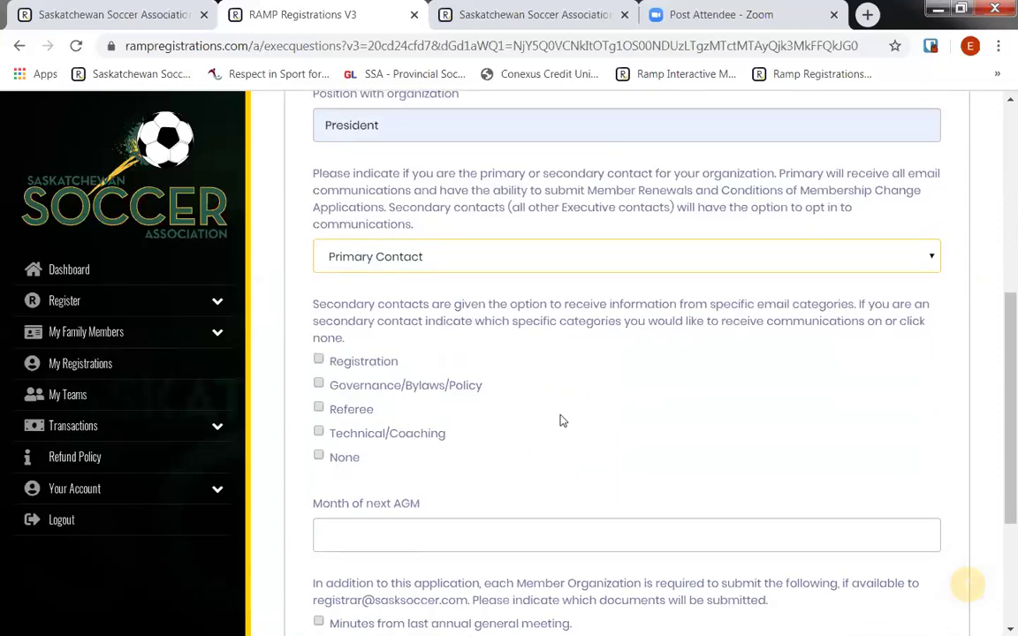
scroll(486, 397, down, 2)
drag(314, 326, 417, 337)
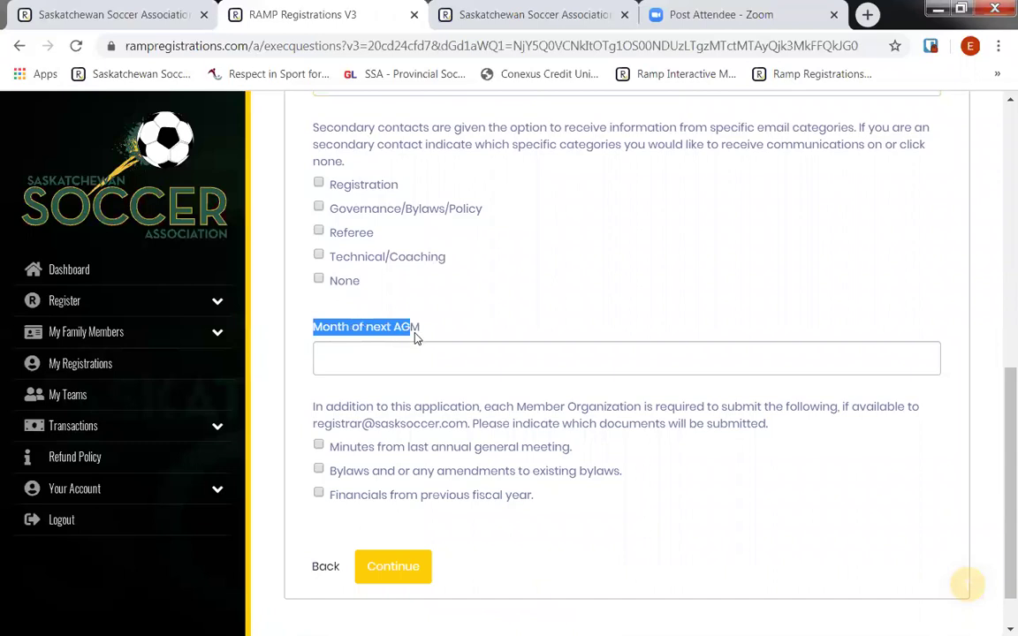
click(424, 334)
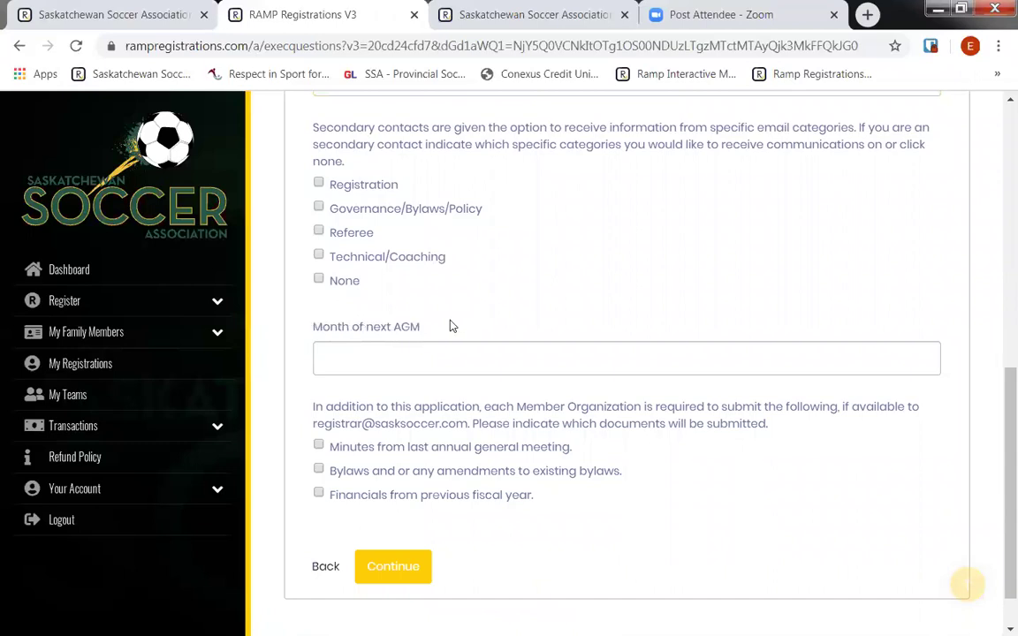
click(342, 359)
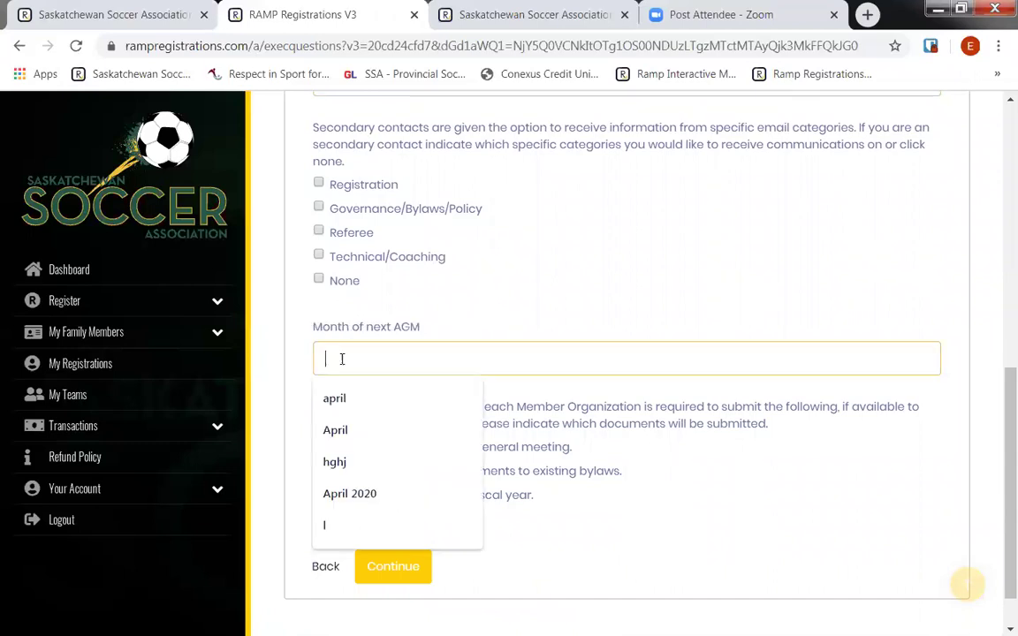
click(352, 430)
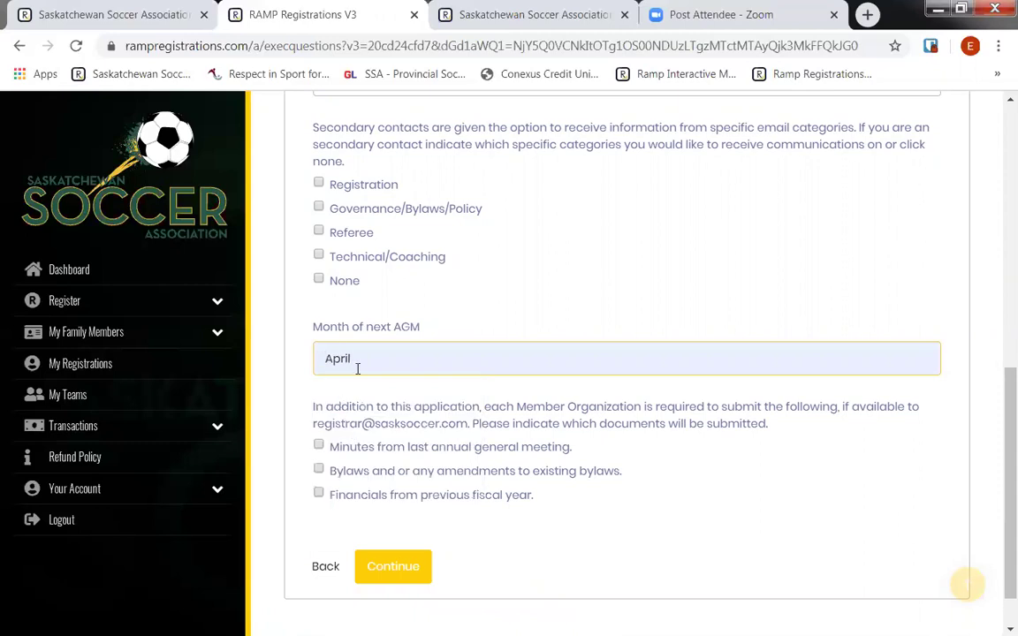
click(463, 317)
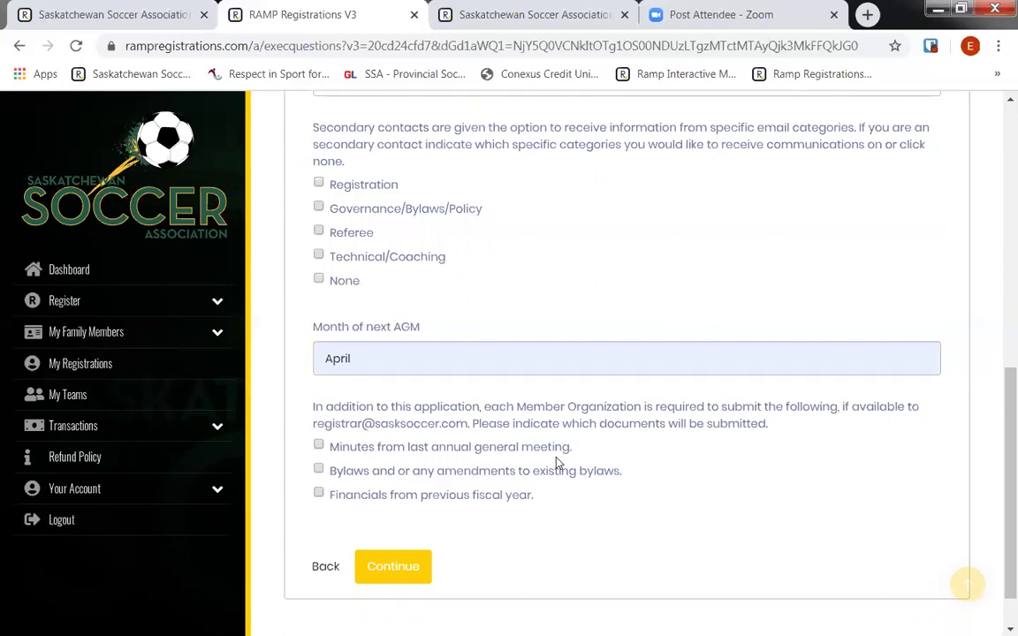
- Mark the last annual general meeting minutes and previous fiscal year financials as documents to submit, and continue to the confirmation details
click(363, 494)
click(358, 448)
drag(319, 424, 767, 426)
click(417, 385)
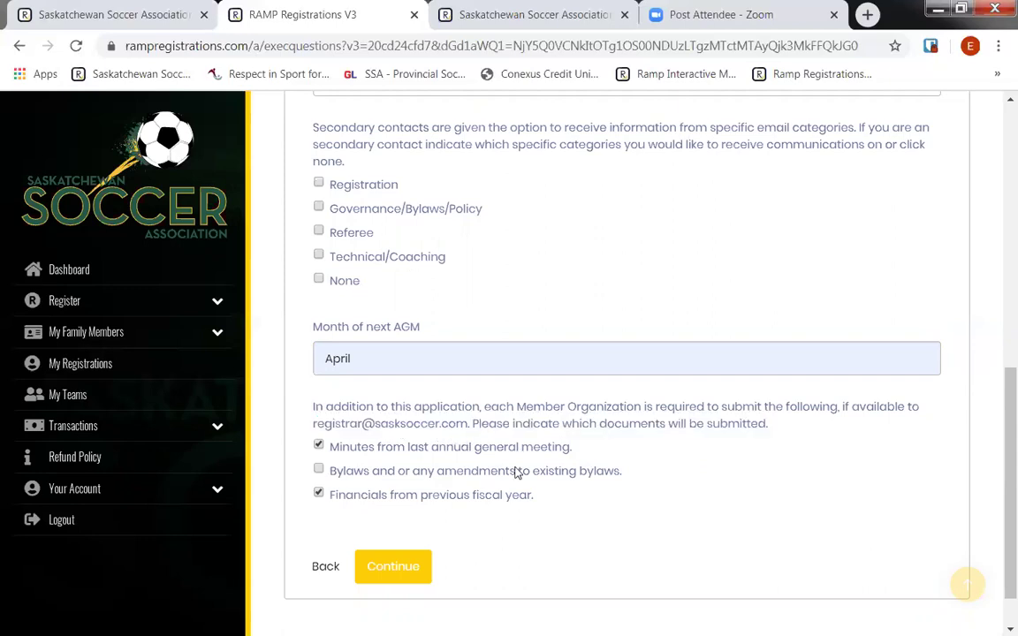
click(409, 575)
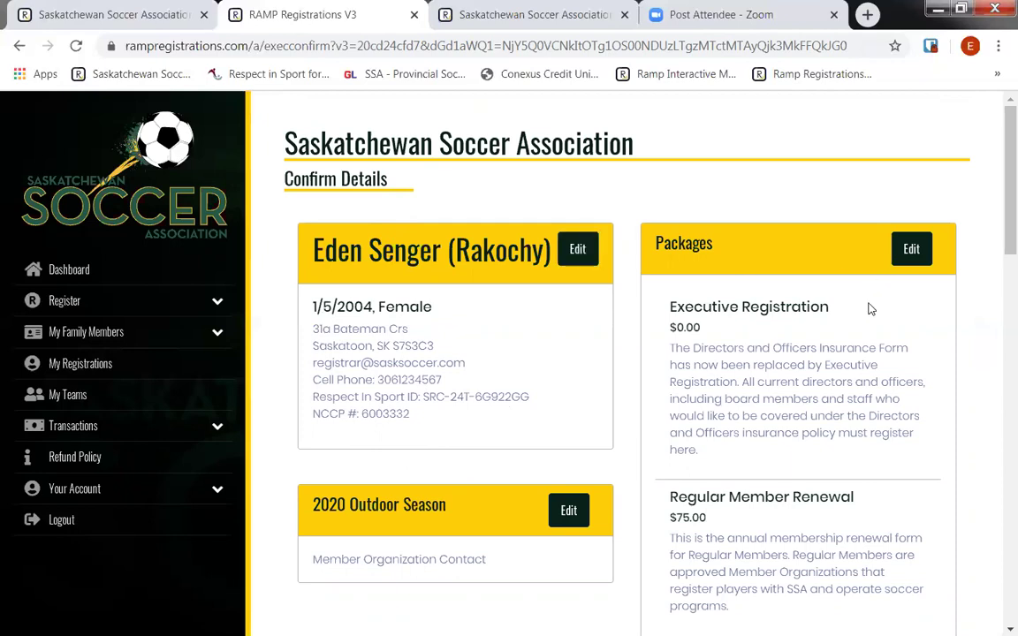
scroll(764, 396, down, 3)
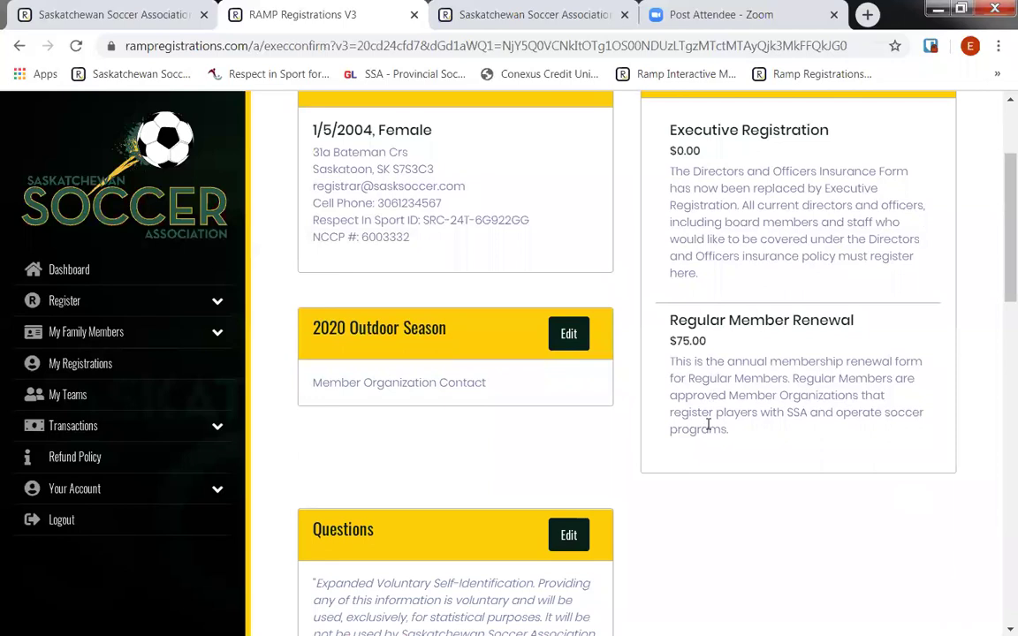
- Review the confirmation details, checking the selected packages, the Regular Member Renewal and the submitted question answers
scroll(756, 404, up, 2)
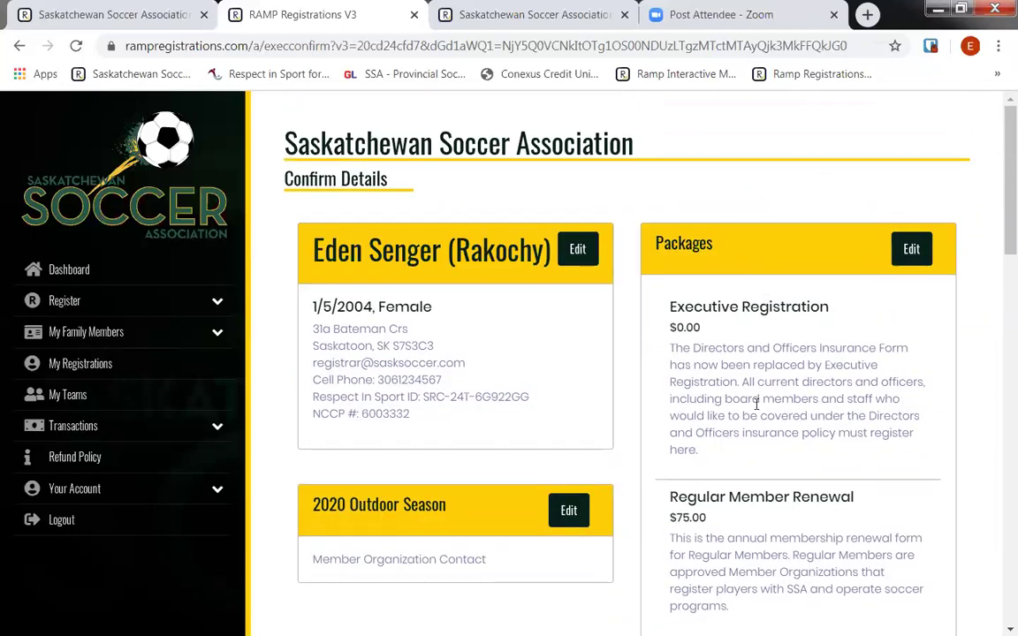
drag(676, 497, 710, 533)
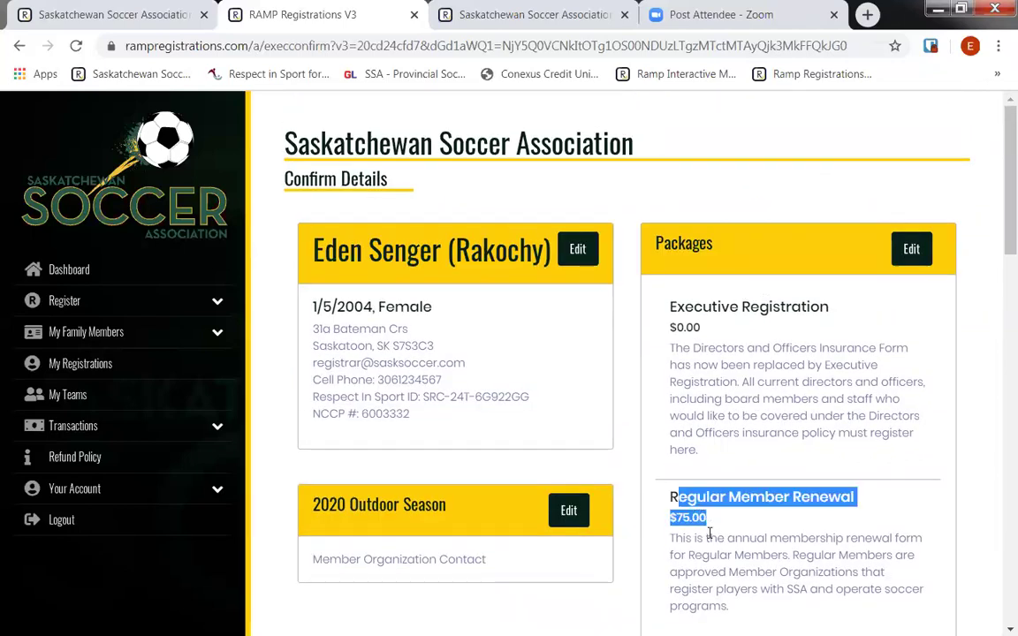
click(709, 533)
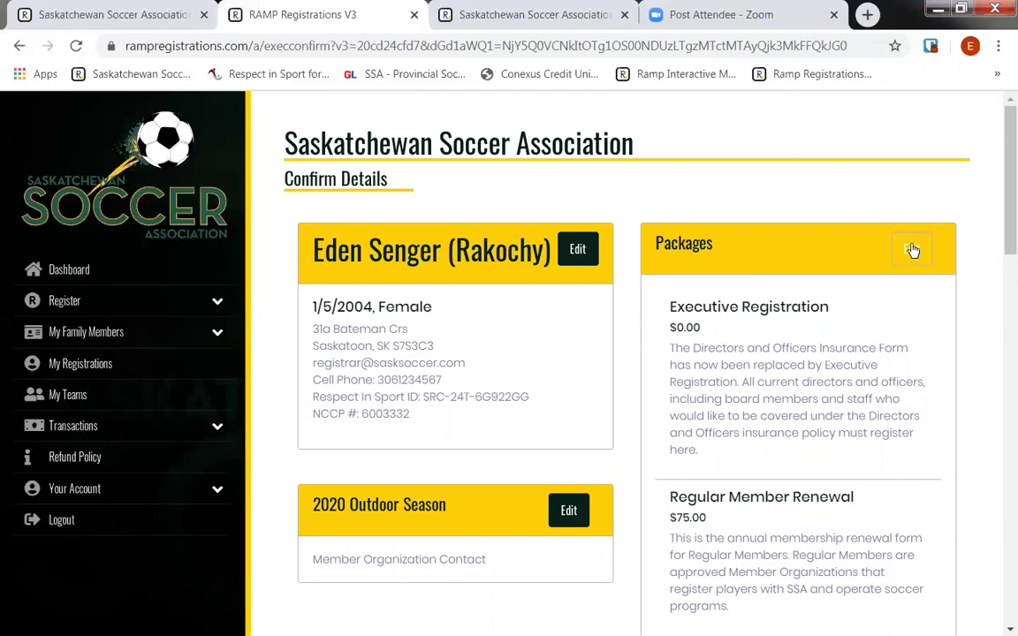
scroll(530, 468, down, 3)
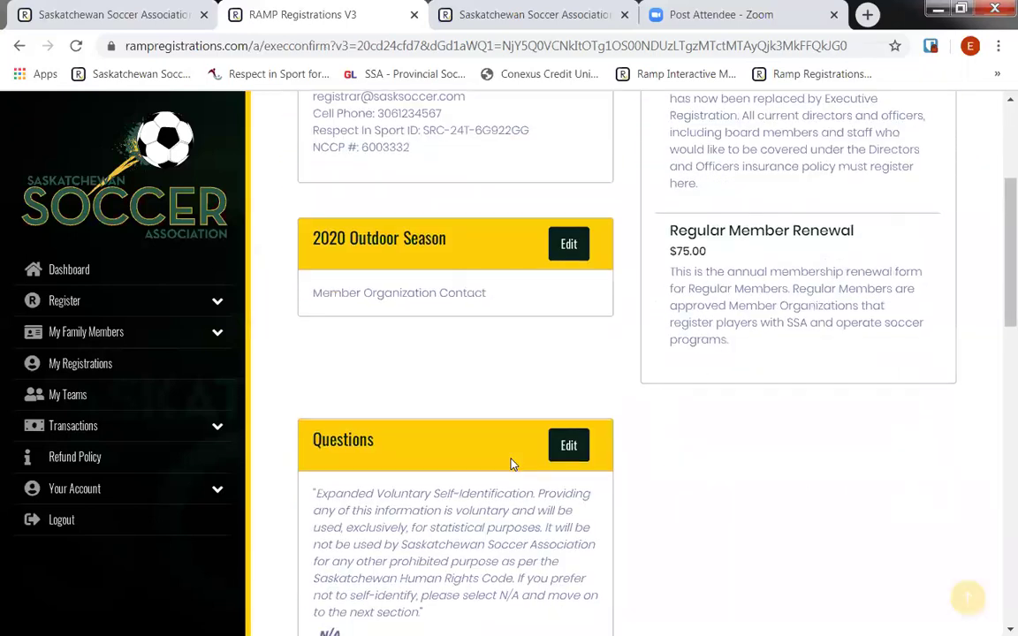
scroll(511, 460, down, 8)
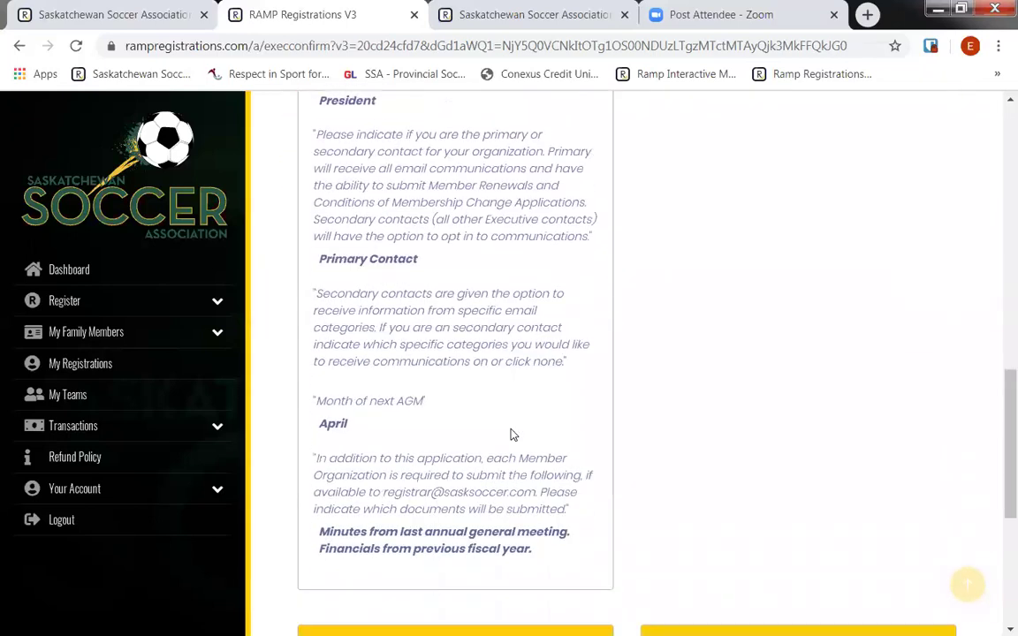
- Choose Cheque as the payment type and submit the registration
scroll(511, 433, down, 4)
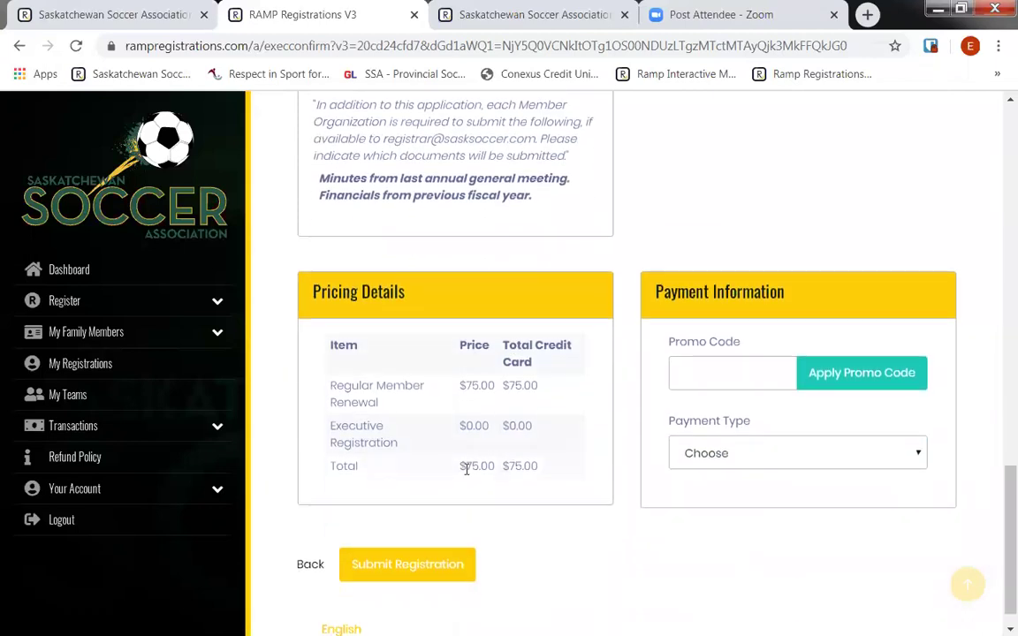
click(854, 461)
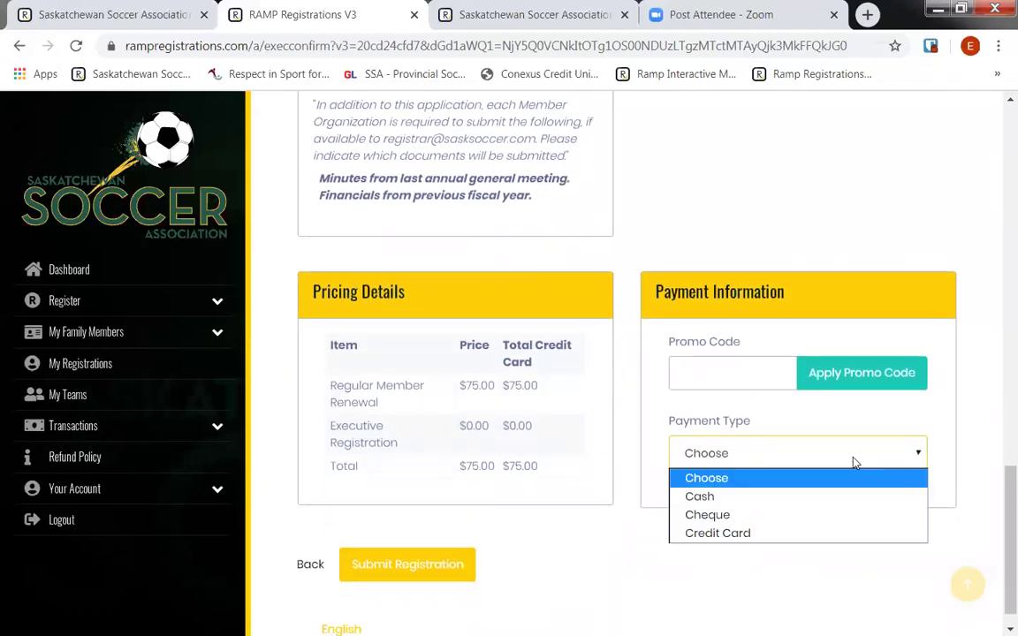
click(720, 517)
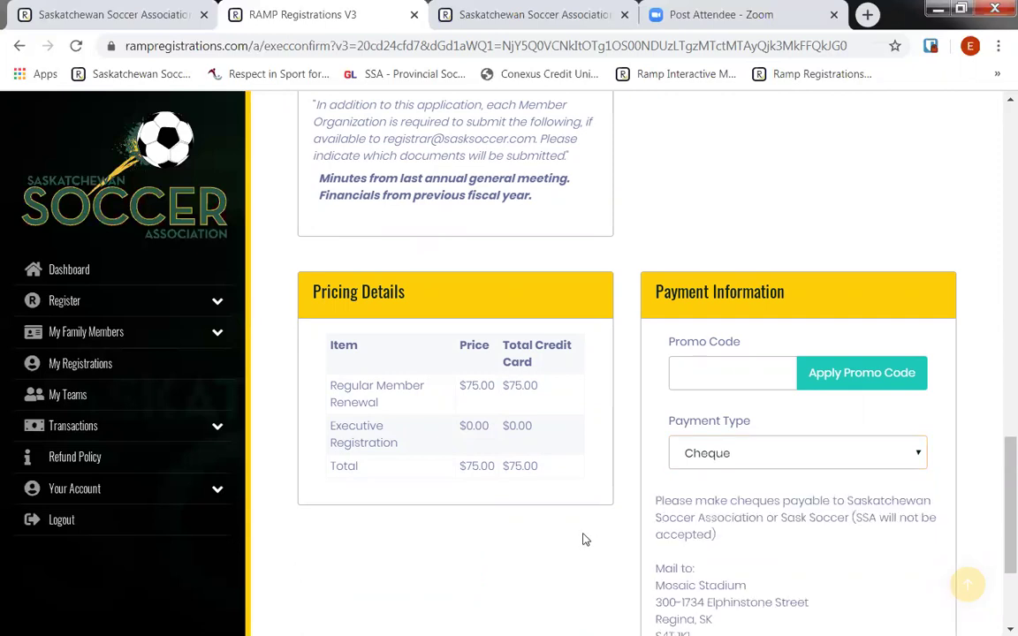
scroll(581, 526, down, 2)
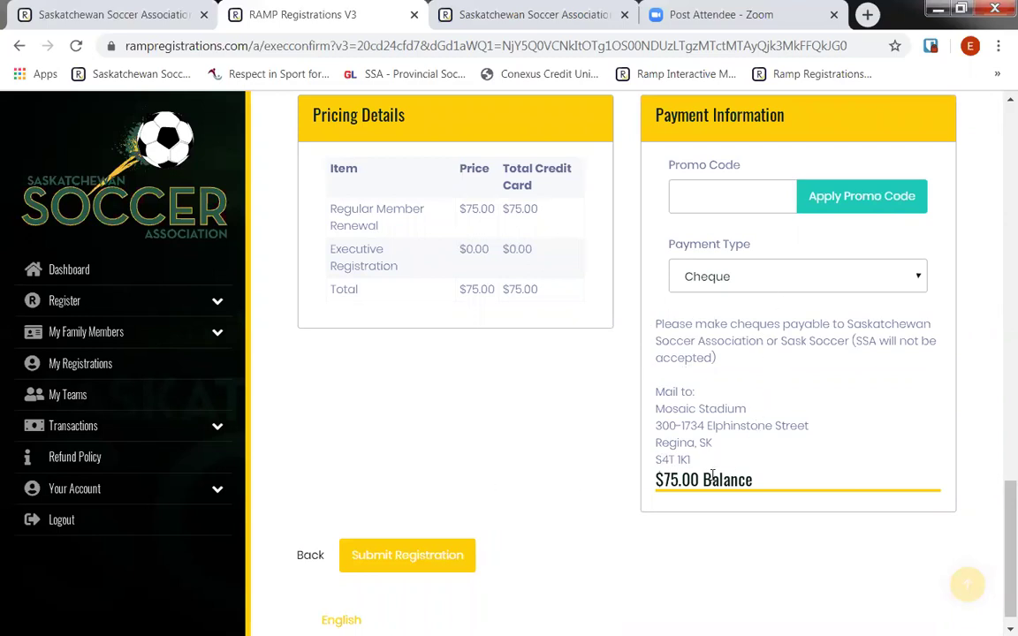
scroll(458, 500, down, 1)
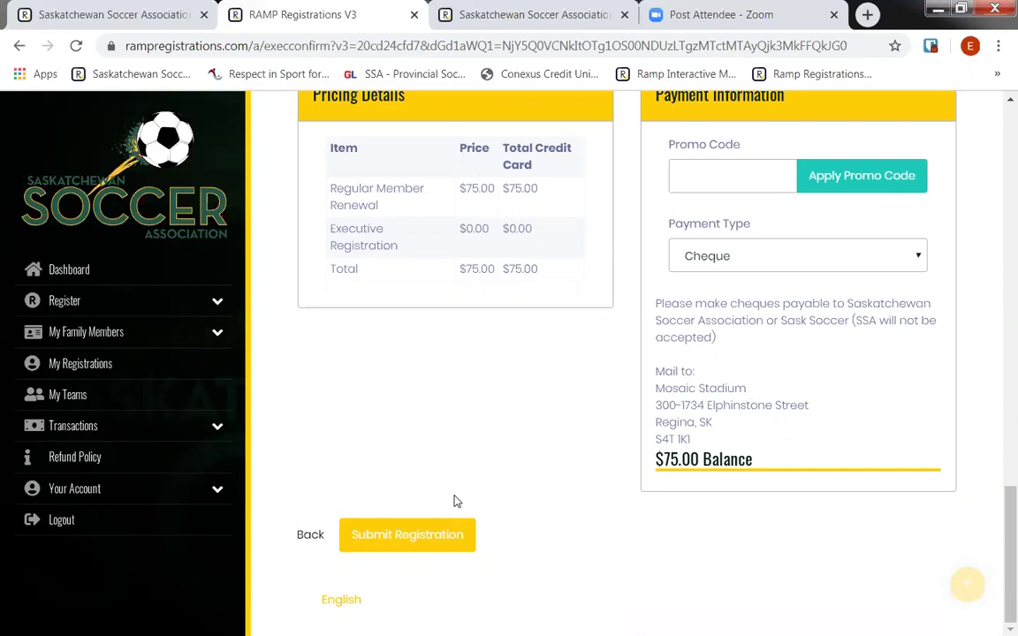
click(438, 532)
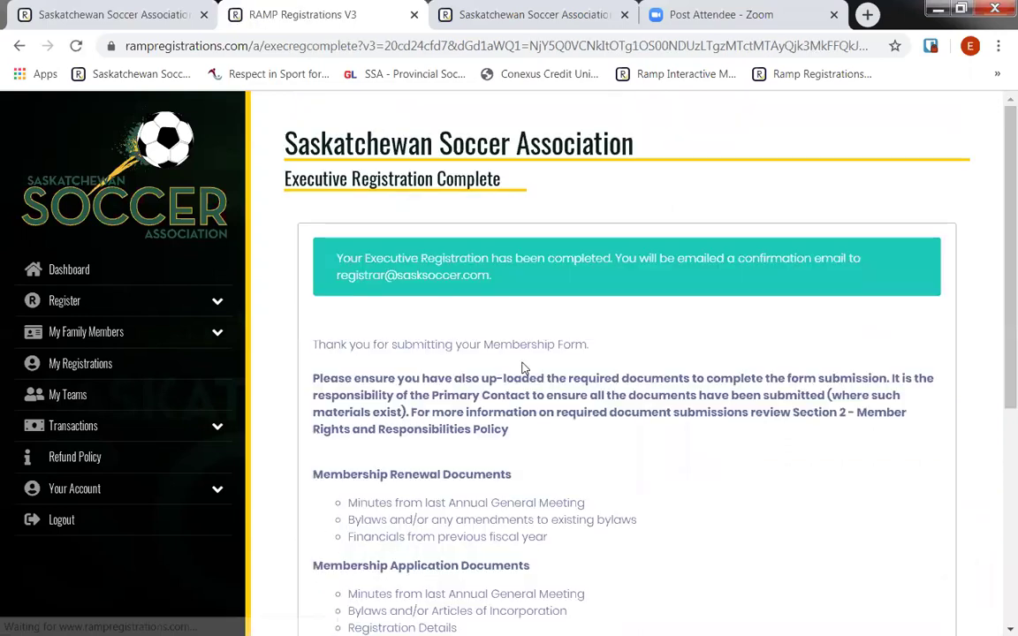
- Read through the registration completion page, examining the required document lists and highlighting the registrar's contact details
scroll(455, 425, down, 3)
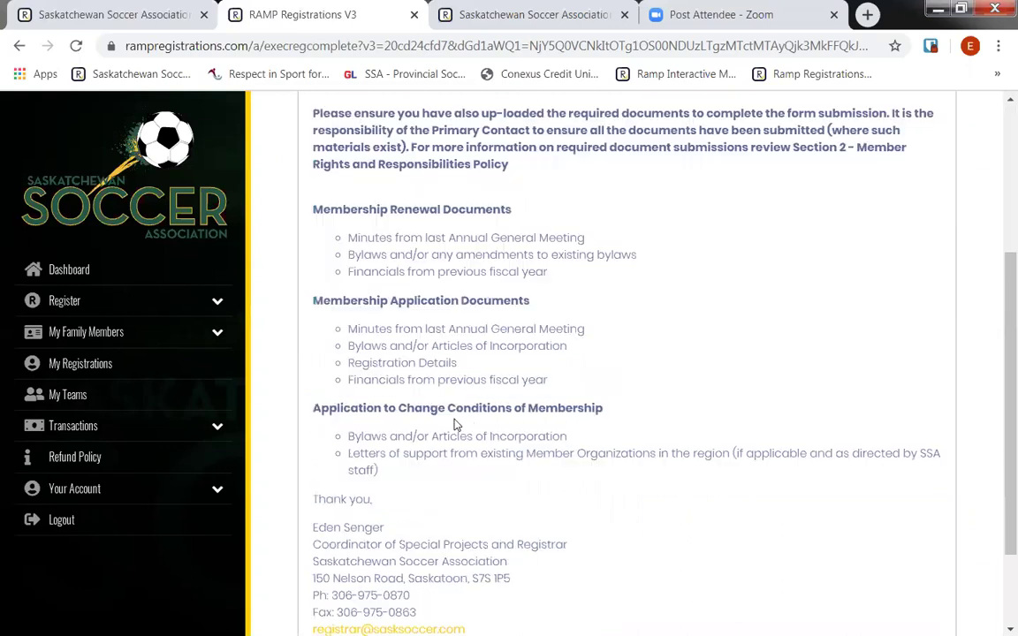
scroll(405, 414, up, 1)
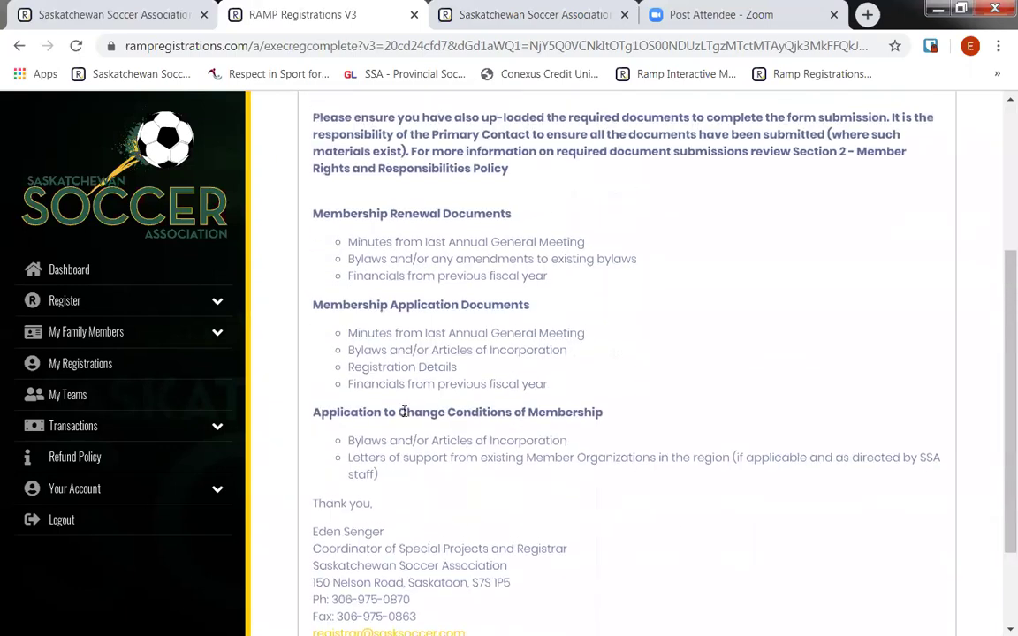
scroll(402, 412, up, 1)
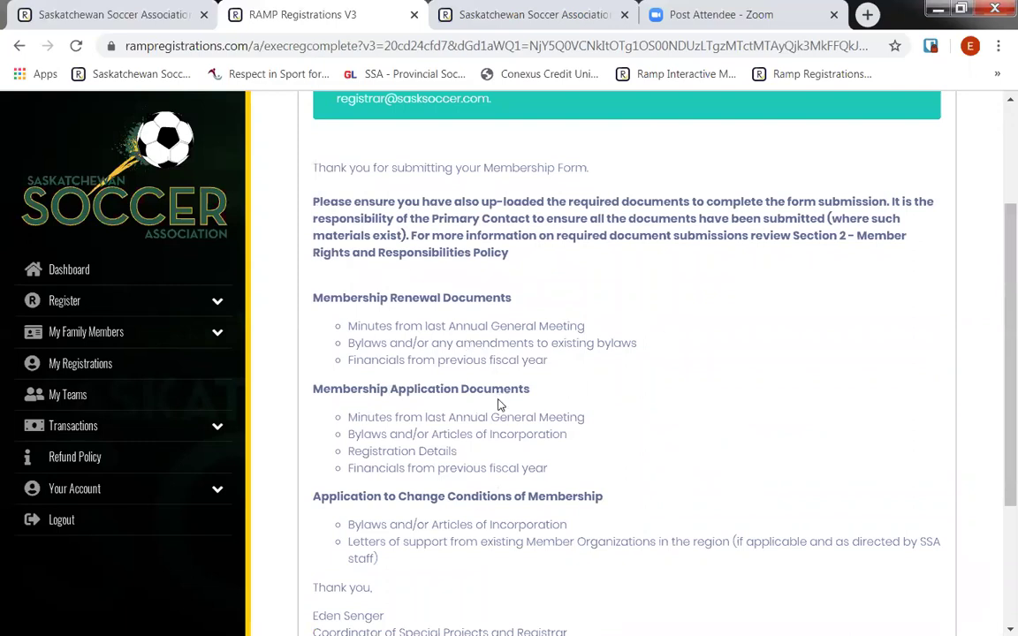
scroll(499, 404, up, 1)
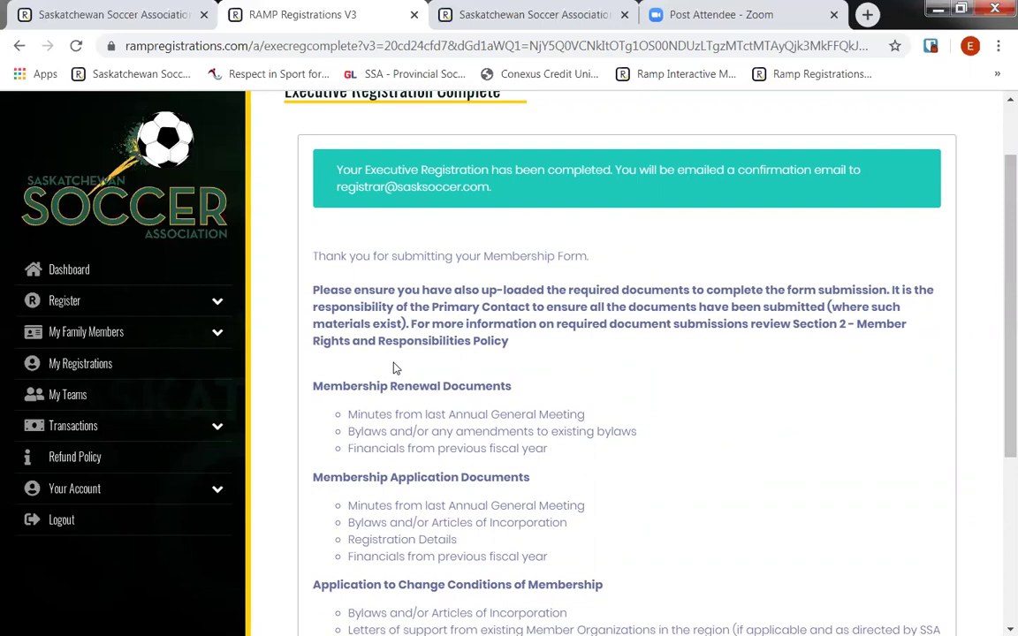
scroll(395, 379, down, 1)
scroll(395, 379, down, 2)
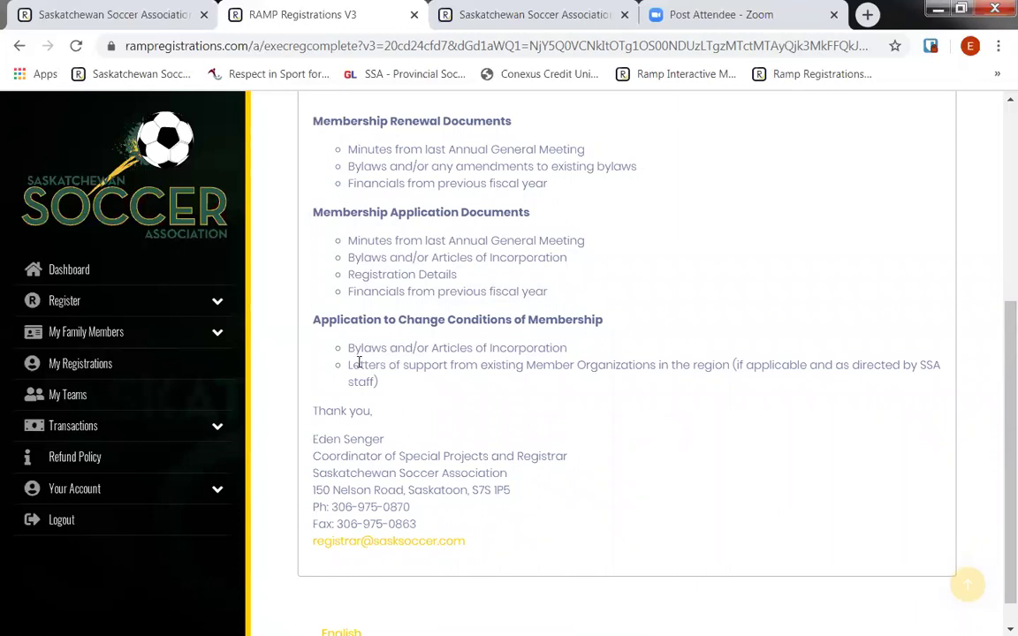
mouse_move(436, 533)
mouse_down()
mouse_move(335, 472)
mouse_move(312, 417)
mouse_up()
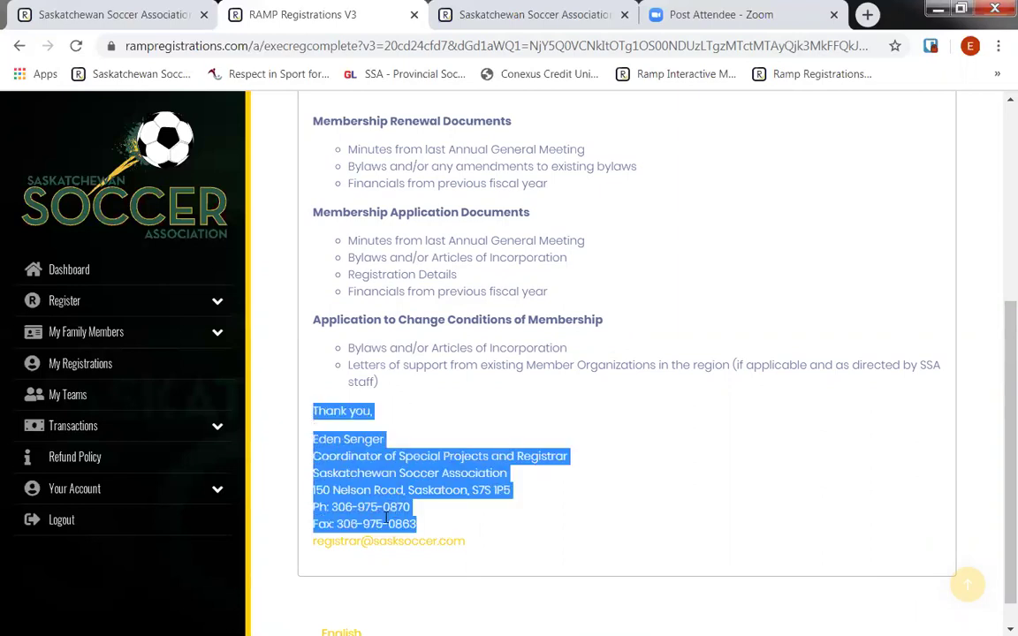
mouse_move(481, 548)
mouse_down()
mouse_move(320, 457)
mouse_move(314, 439)
mouse_up()
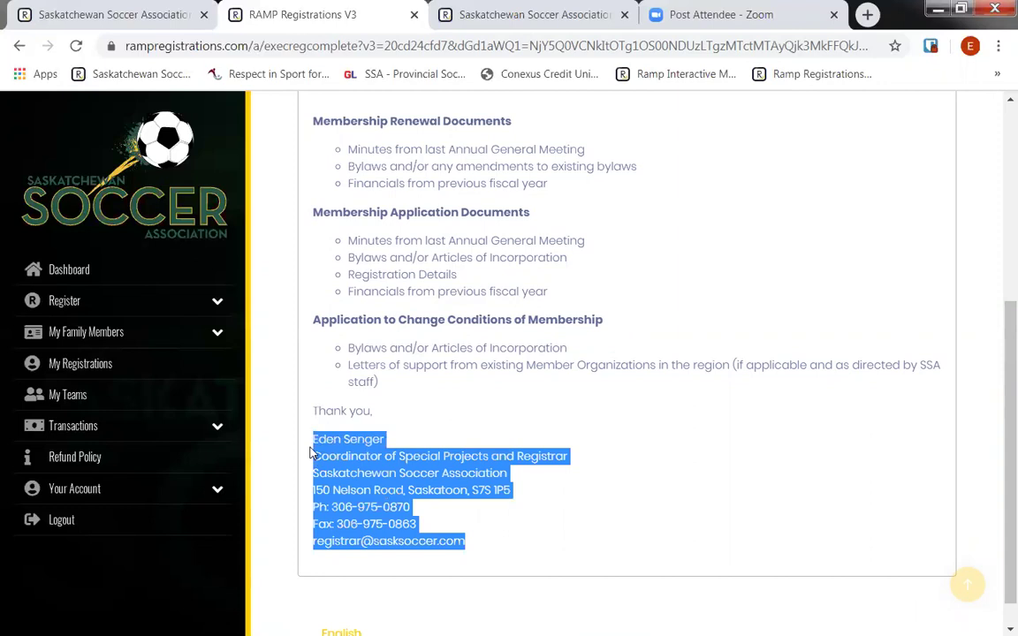